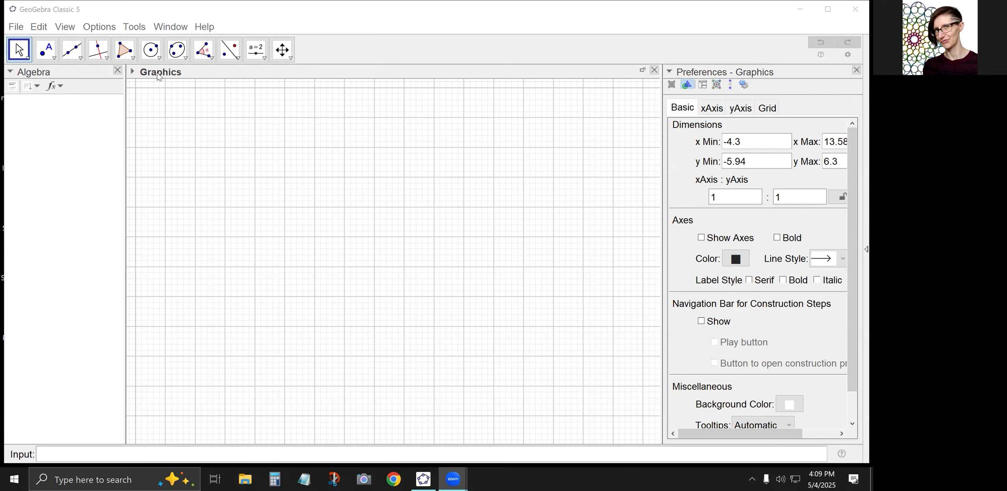
# Step: Show and hide the coordinate axes, and turn off the grid in the graphics view
pyautogui.rightClick(288, 192)
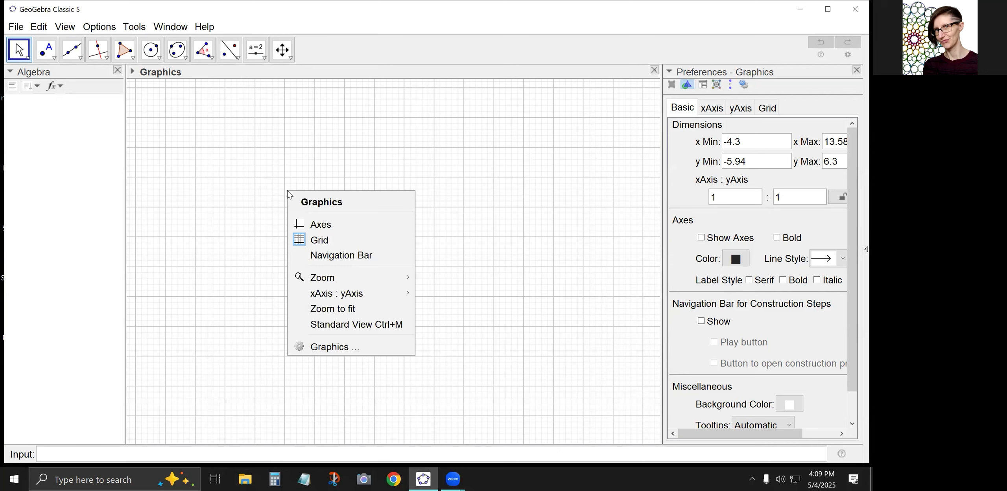
pyautogui.click(312, 224)
pyautogui.rightClick(313, 229)
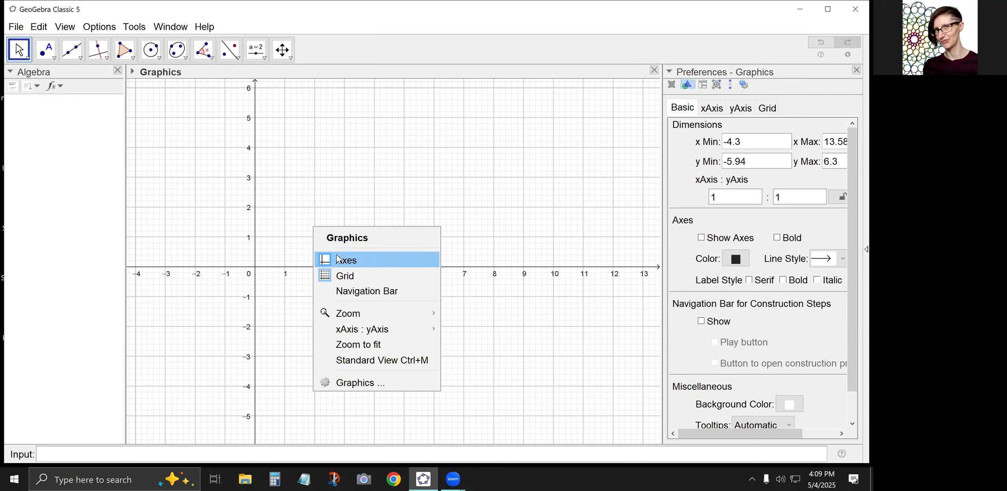
pyautogui.click(338, 261)
pyautogui.rightClick(317, 219)
pyautogui.click(349, 272)
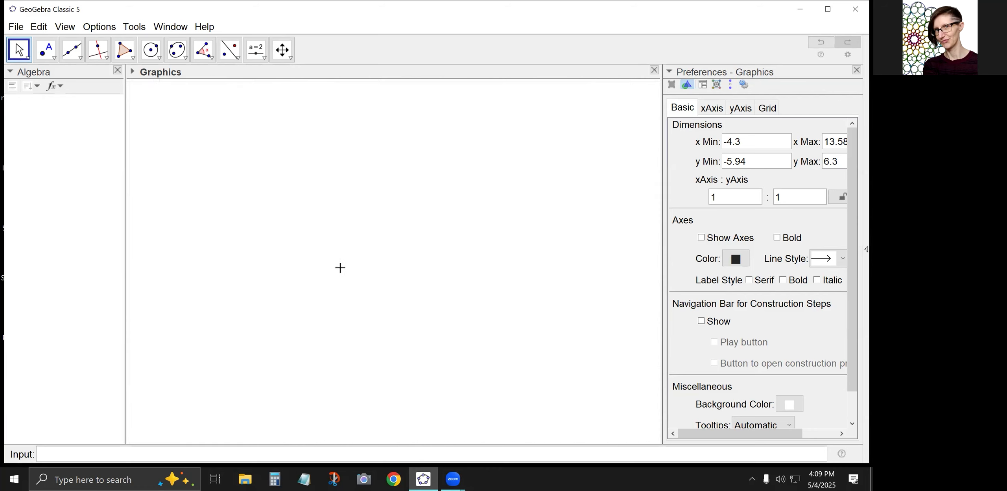
# Step: Toggle the coordinate axes on and off once more from the graphics view
pyautogui.rightClick(298, 221)
pyautogui.click(328, 258)
pyautogui.rightClick(322, 250)
pyautogui.click(346, 281)
pyautogui.rightClick(303, 214)
pyautogui.click(332, 257)
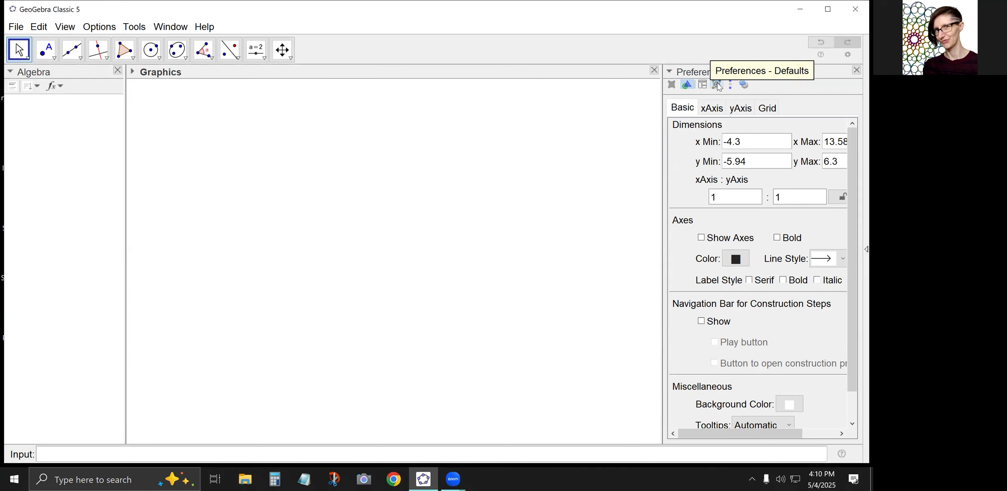
# Step: Look at the layout preferences and toggle the Show Axes setting on and off in the graphics preferences
pyautogui.click(705, 87)
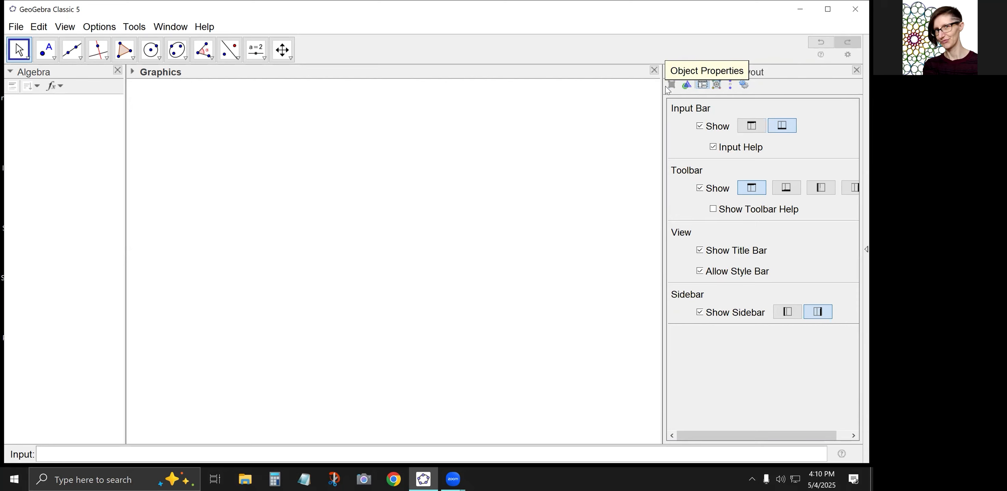
pyautogui.click(687, 85)
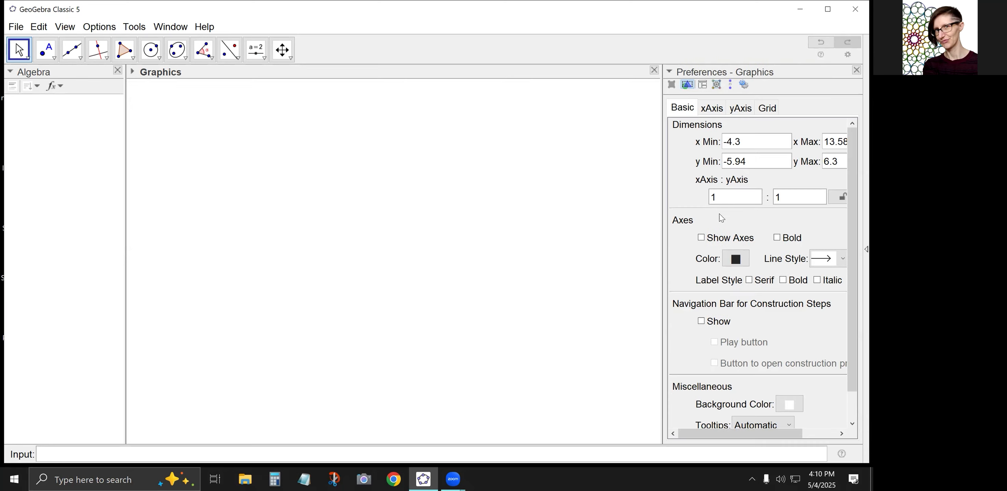
pyautogui.click(702, 239)
pyautogui.click(702, 239)
pyautogui.click(702, 238)
pyautogui.click(702, 239)
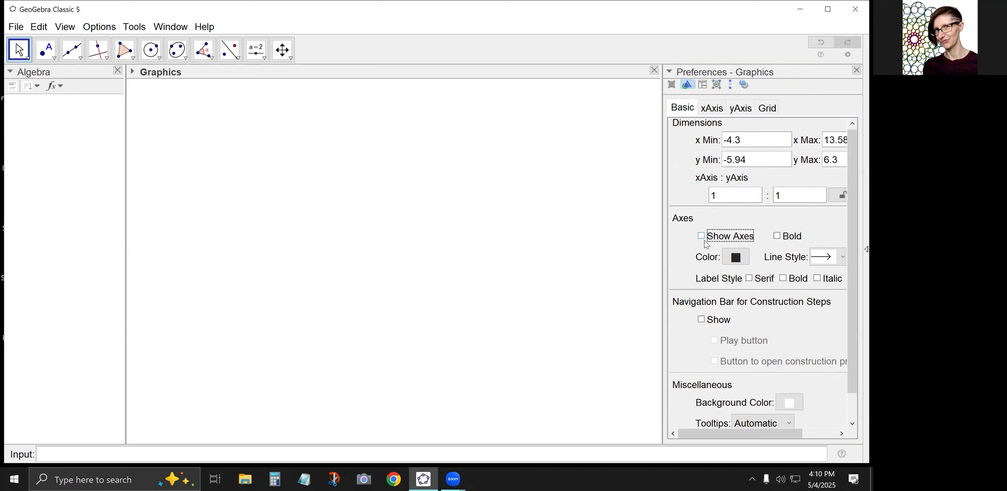
# Step: Toggle the Show Grid setting in the graphics preferences and end with it off
pyautogui.click(767, 108)
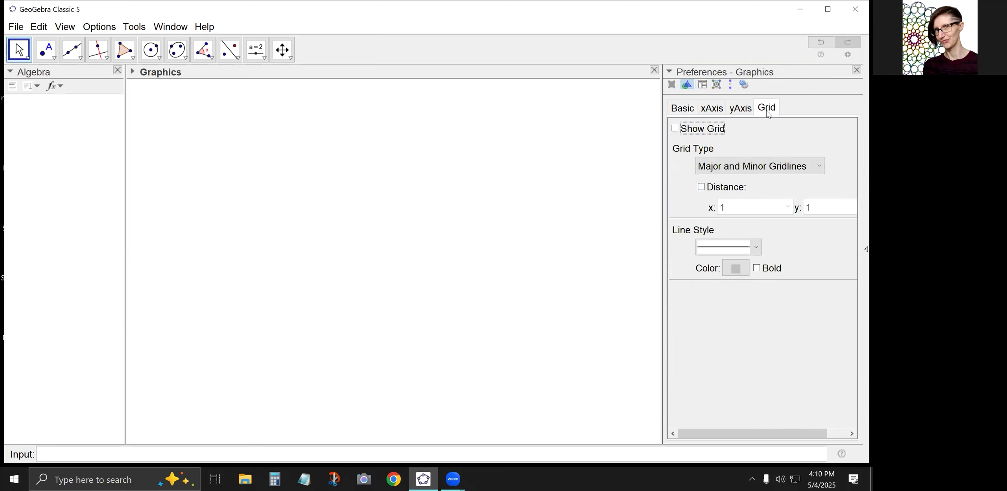
pyautogui.click(676, 129)
pyautogui.click(676, 129)
pyautogui.click(676, 129)
pyautogui.click(765, 109)
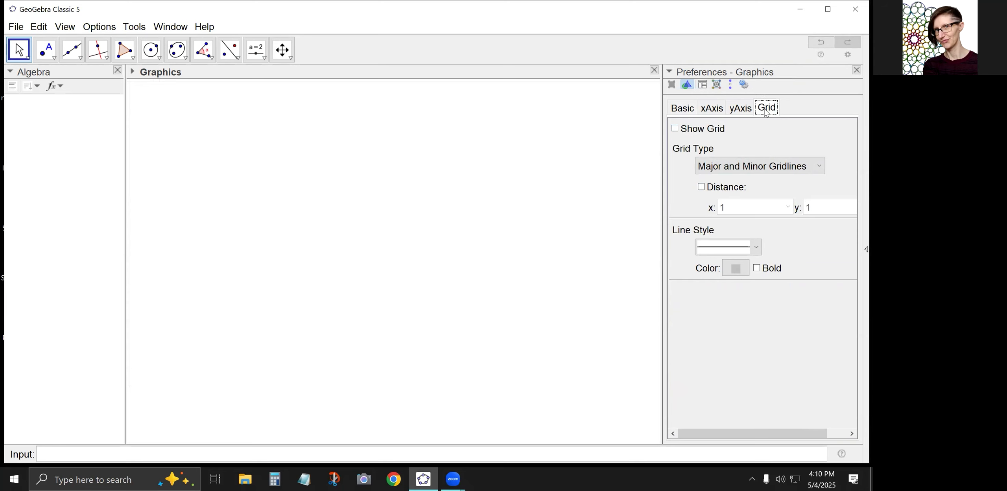
pyautogui.click(542, 172)
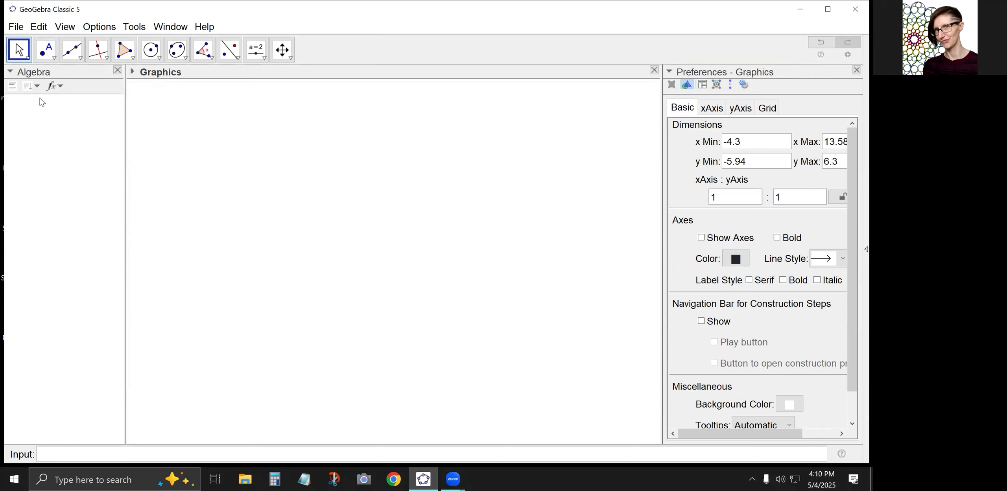
# Step: Sort the algebra list by Object Type
pyautogui.click(31, 86)
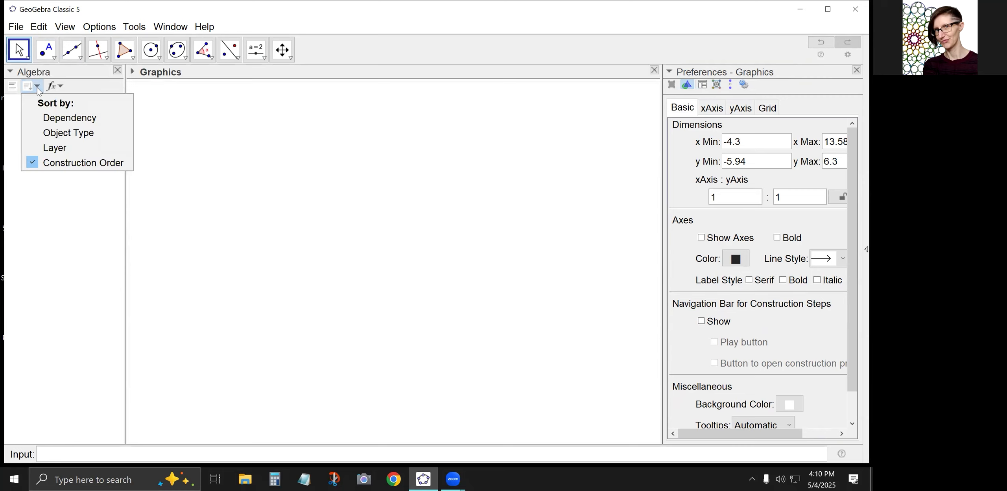
pyautogui.click(49, 134)
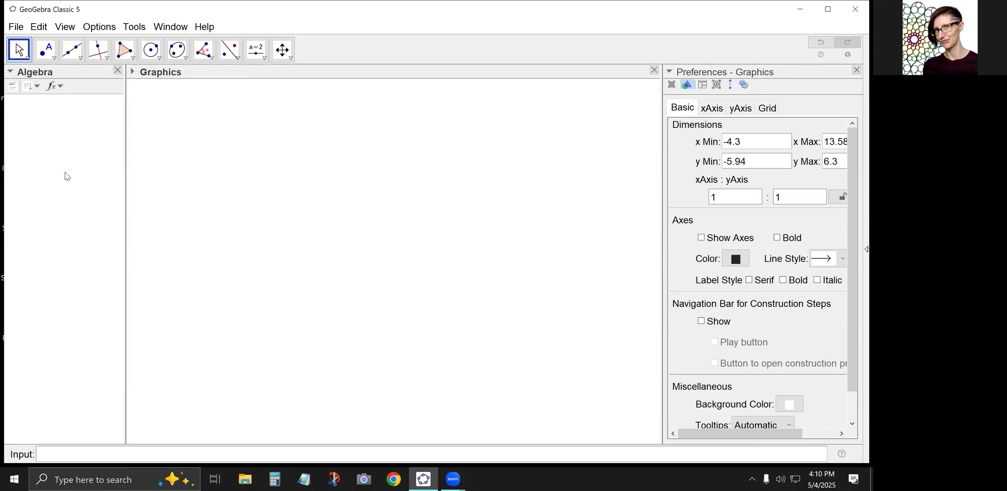
pyautogui.click(37, 86)
# Step: Set the algebra descriptions to Definition
pyautogui.click(60, 86)
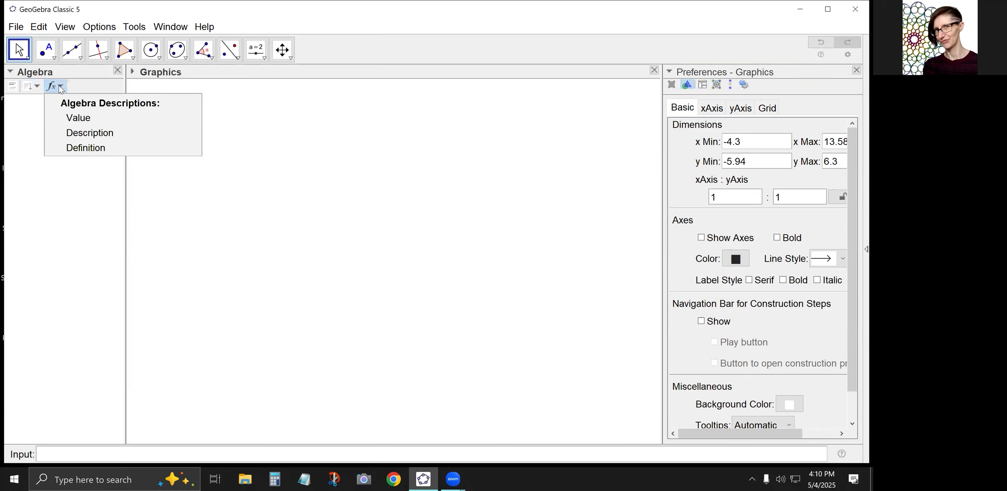
pyautogui.click(72, 148)
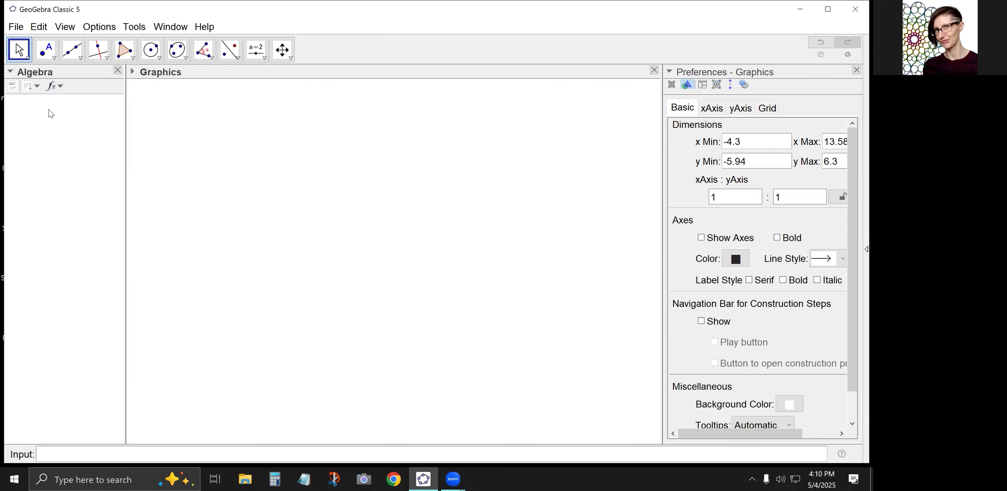
pyautogui.click(53, 86)
pyautogui.click(76, 150)
# Step: Turn on the display of auxiliary objects in the algebra view
pyautogui.rightClick(23, 119)
pyautogui.click(29, 114)
pyautogui.rightClick(41, 163)
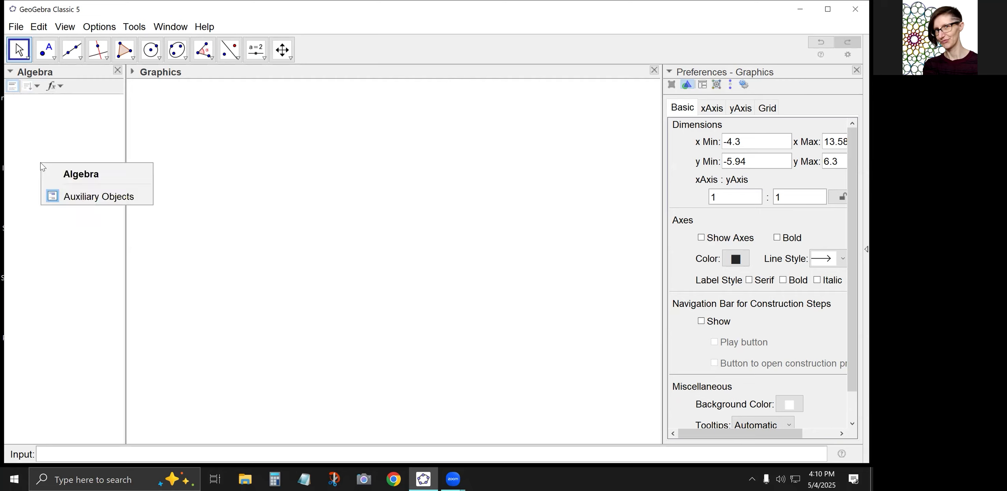
pyautogui.click(77, 199)
pyautogui.rightClick(58, 198)
pyautogui.click(68, 236)
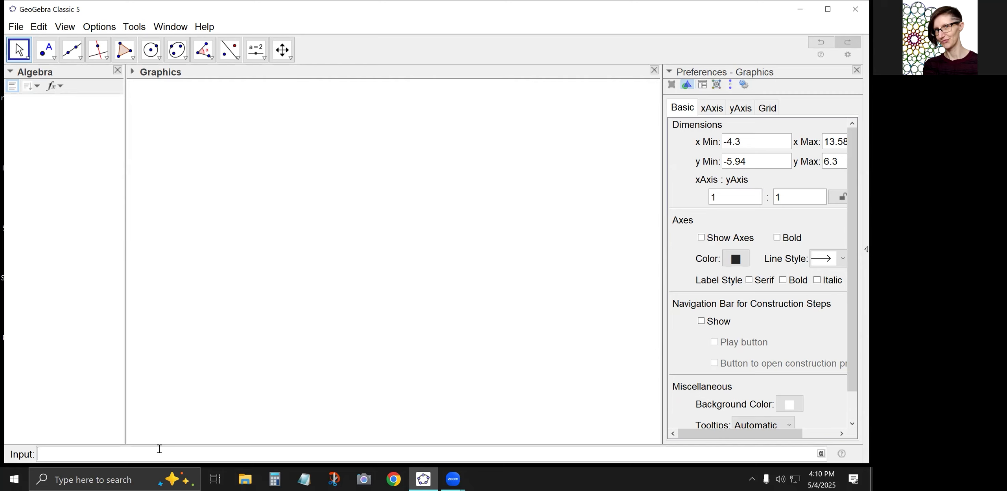
# Step: Create point A at (0, 0) and point B at (1, 0)
pyautogui.write('(0,0')
pyautogui.press('Return')
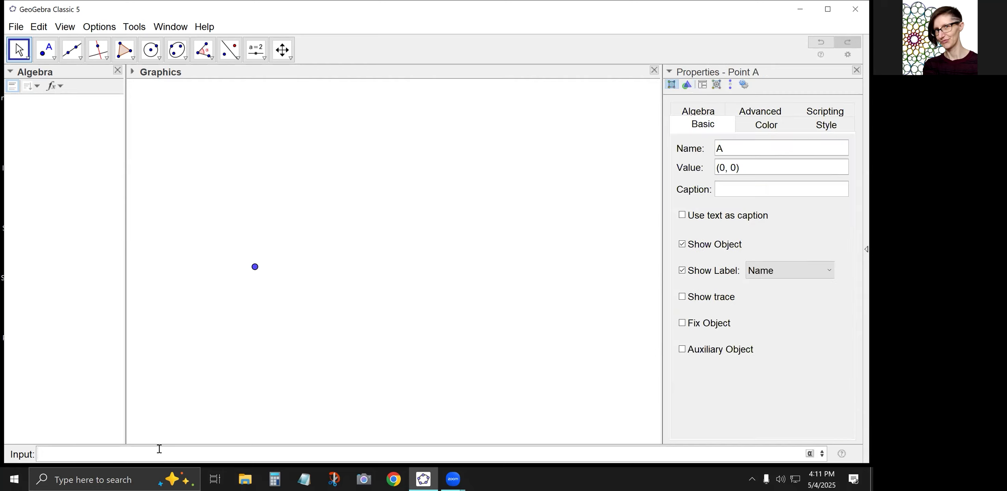
pyautogui.write('B')
pyautogui.write('=(1,0')
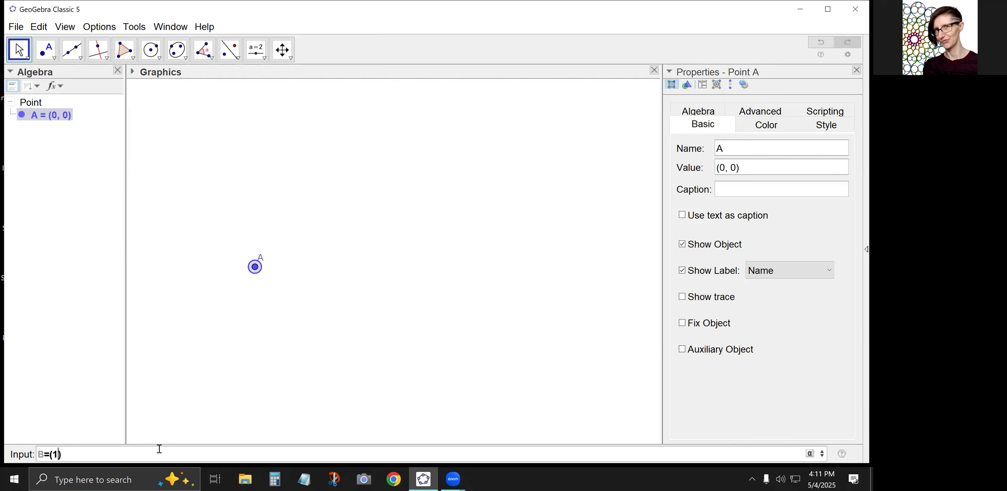
pyautogui.press('Return')
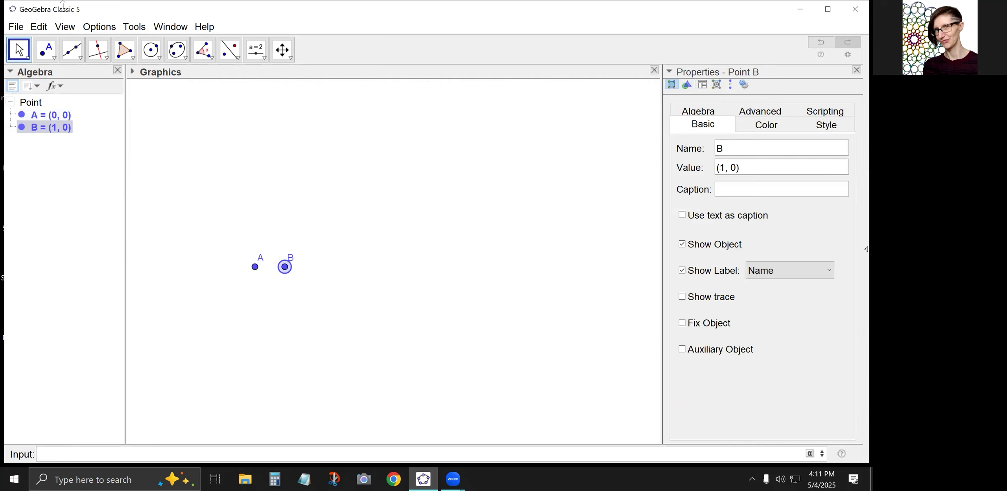
# Step: Construct a regular polygon with 20 vertices on points A and B
pyautogui.click(125, 50)
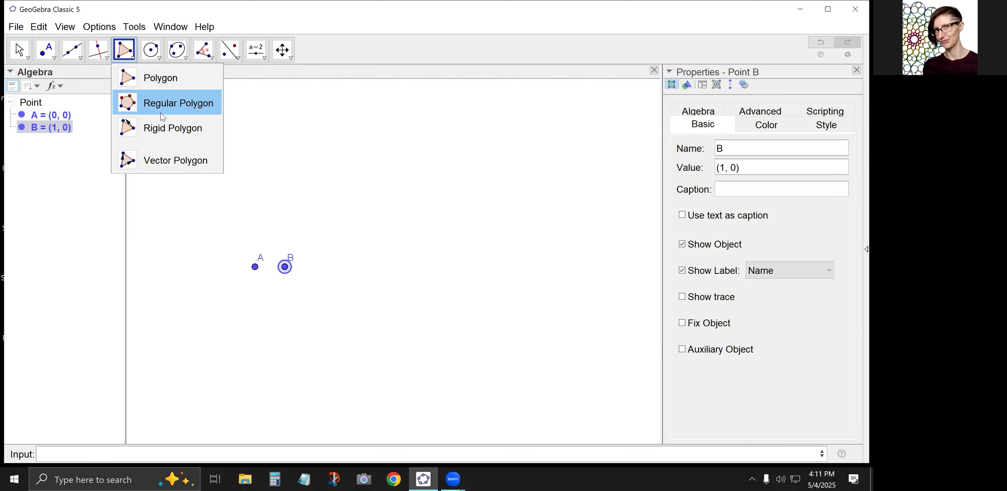
pyautogui.click(162, 117)
pyautogui.click(255, 268)
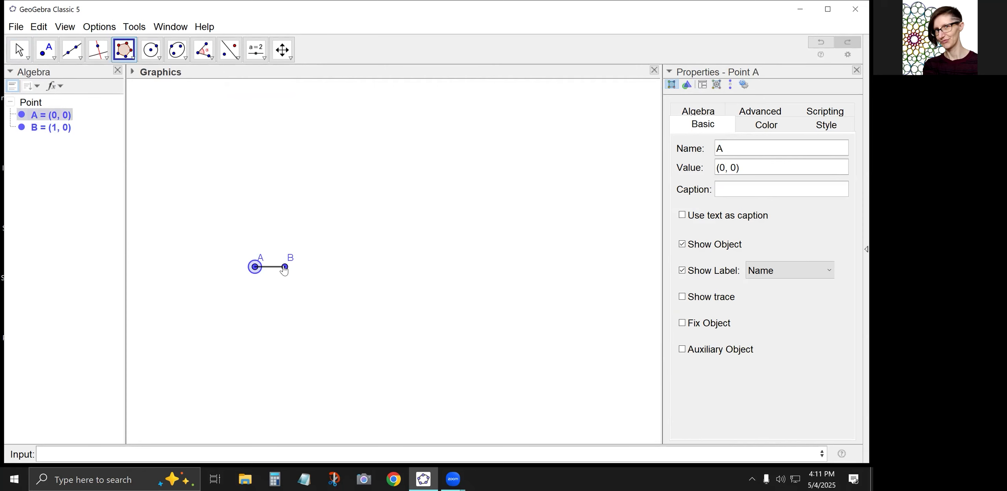
pyautogui.click(284, 268)
pyautogui.write('20')
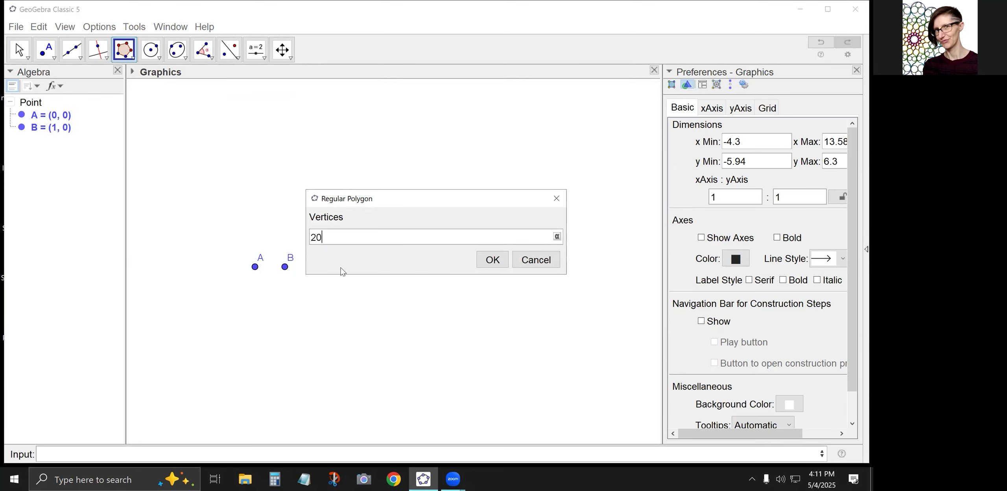
pyautogui.click(493, 260)
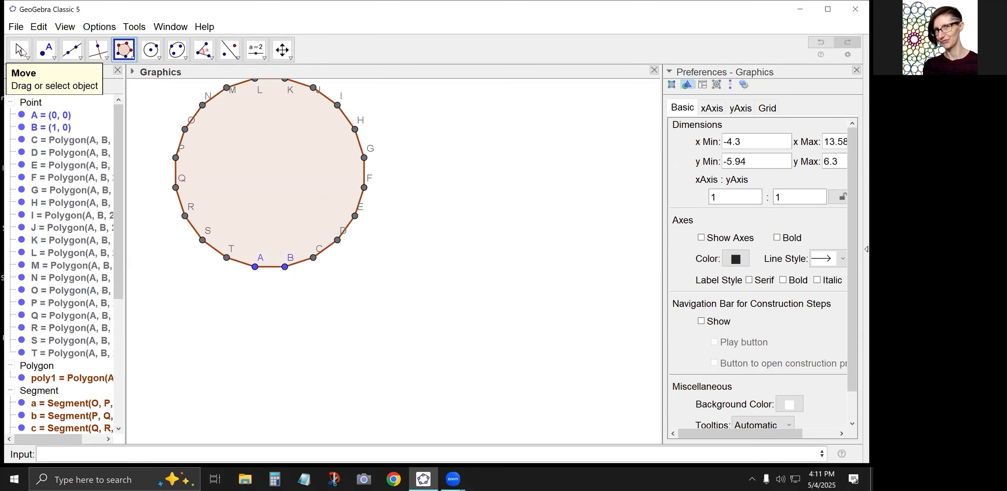
# Step: Move the 20-sided polygon to the middle of the graphics view, with point A at about (2.72, -2.46), and deselect it
pyautogui.click(21, 51)
pyautogui.moveTo(249, 164); pyautogui.dragTo(330, 237)
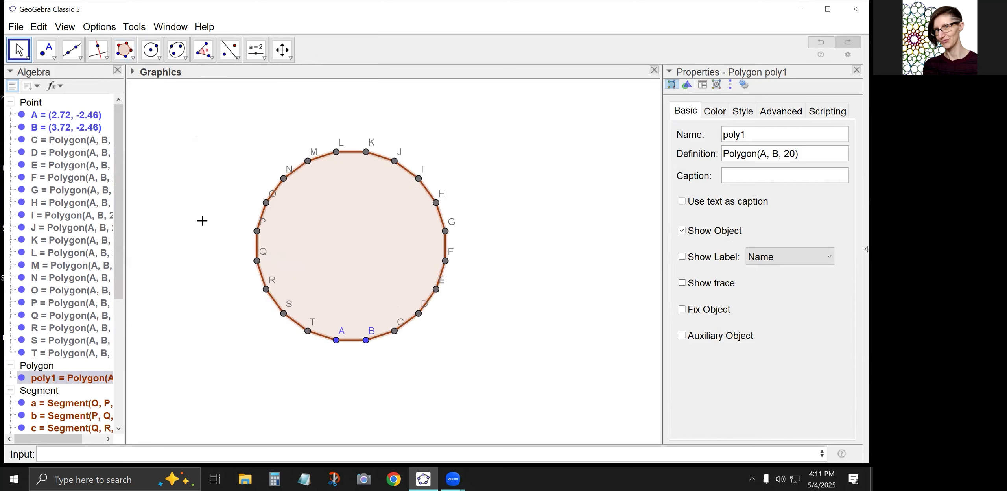
pyautogui.click(202, 221)
# Step: Toggle the auxiliary objects in the algebra list off and on several times, ending with them shown
pyautogui.click(13, 88)
pyautogui.click(13, 88)
pyautogui.click(12, 88)
pyautogui.click(13, 87)
pyautogui.click(12, 87)
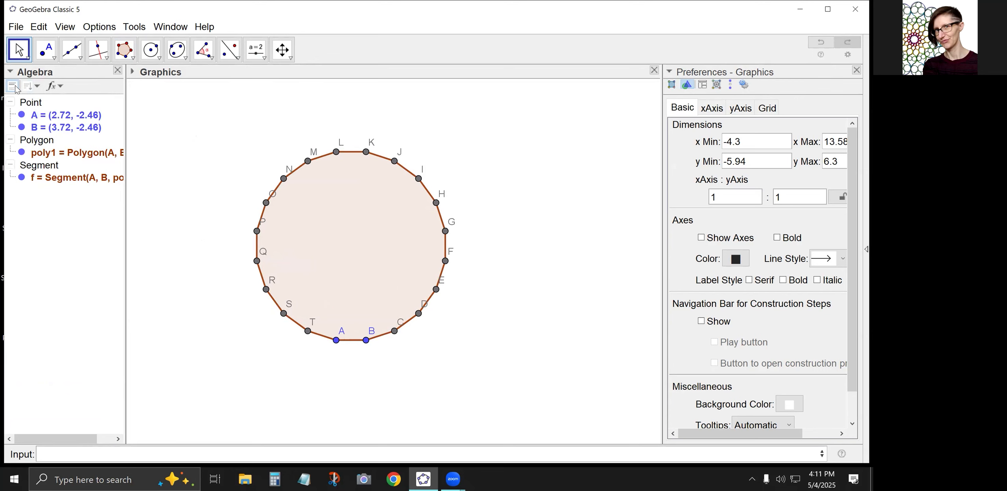
pyautogui.click(12, 87)
# Step: Sort the algebra list by Construction Order, look through it, and switch the sorting back to Object Type
pyautogui.click(31, 86)
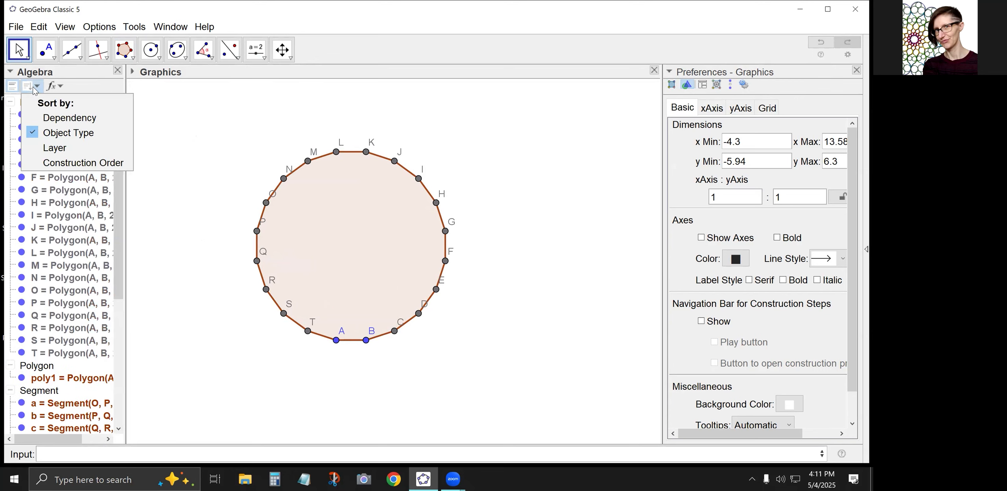
pyautogui.click(47, 163)
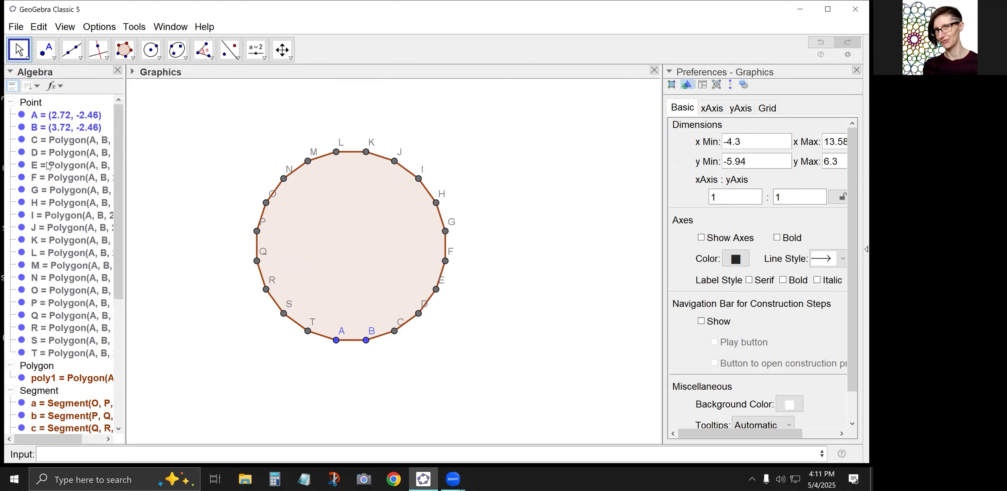
pyautogui.scroll(-5, 50, 186)
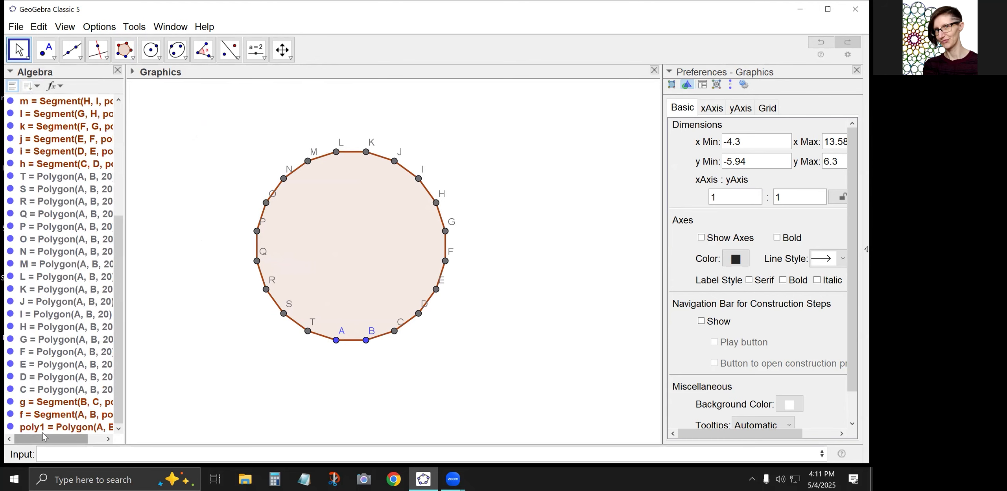
pyautogui.scroll(5, 43, 341)
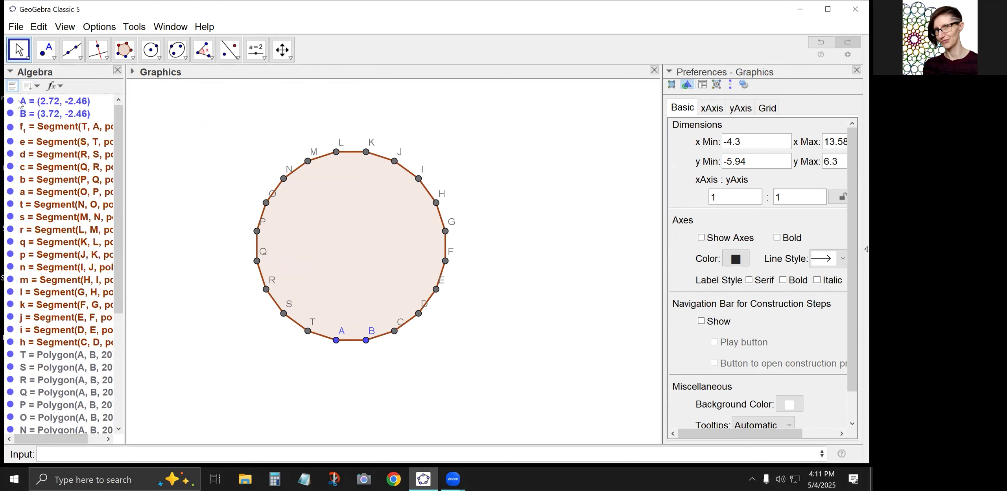
pyautogui.click(31, 86)
pyautogui.click(48, 134)
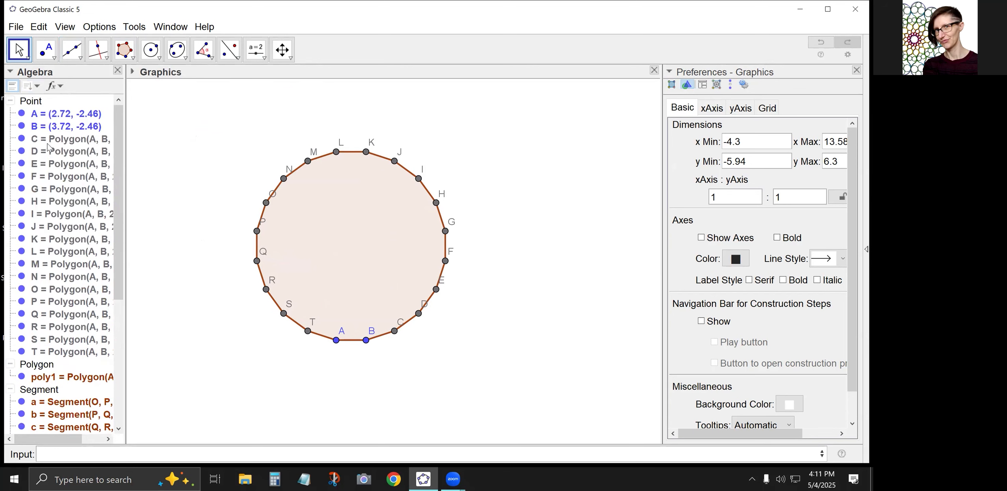
pyautogui.click(31, 85)
pyautogui.click(30, 86)
# Step: Select all points of the polygon as a group and hide their labels and the points themselves
pyautogui.click(30, 101)
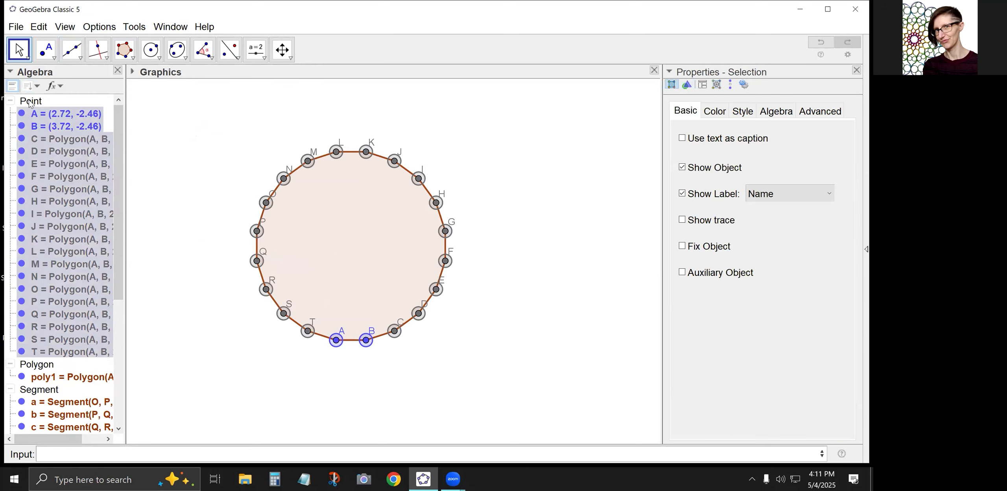
pyautogui.rightClick(30, 102)
pyautogui.click(61, 172)
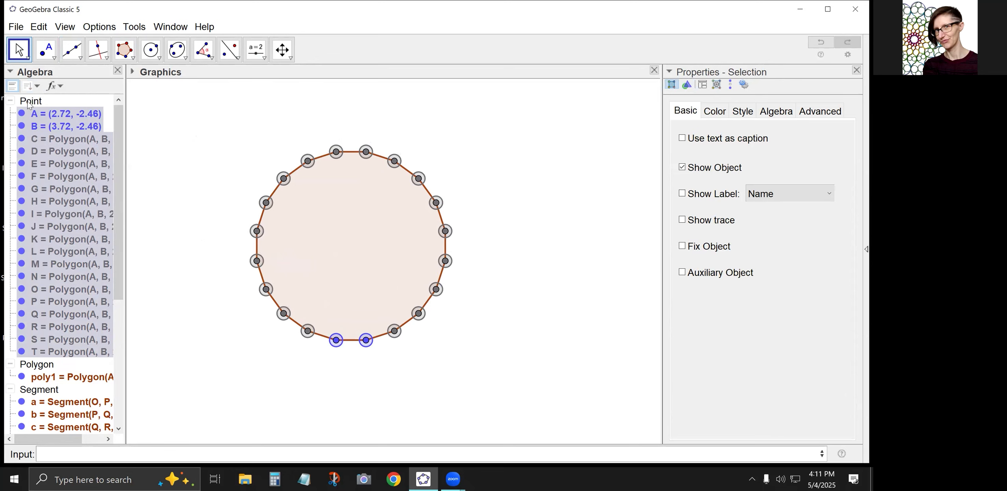
pyautogui.rightClick(29, 104)
pyautogui.click(46, 158)
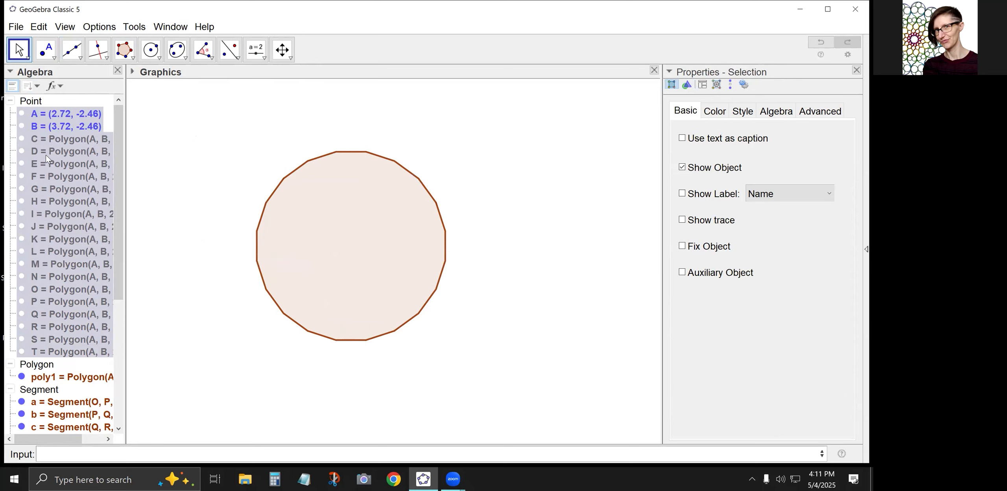
# Step: Restore the selected points with their labels, and hide the points in the graphics view
pyautogui.rightClick(30, 106)
pyautogui.click(52, 174)
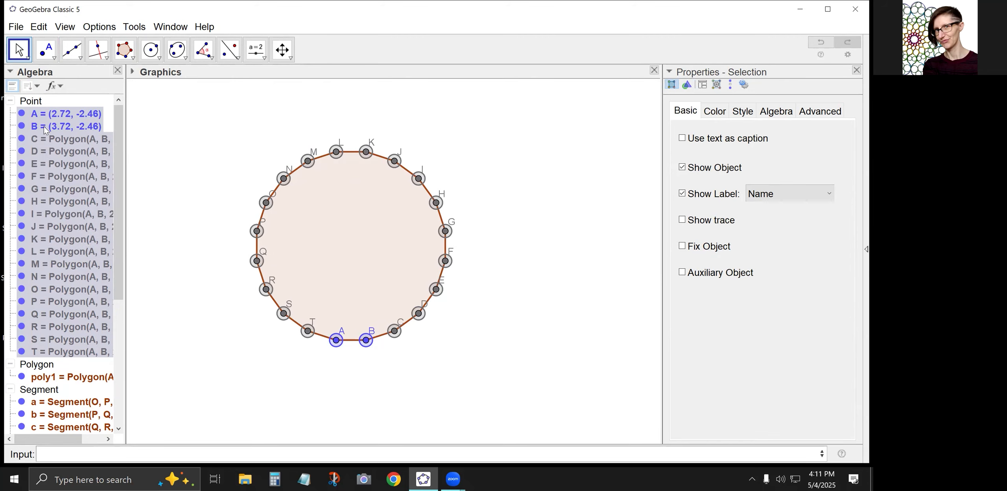
pyautogui.rightClick(259, 232)
pyautogui.click(300, 271)
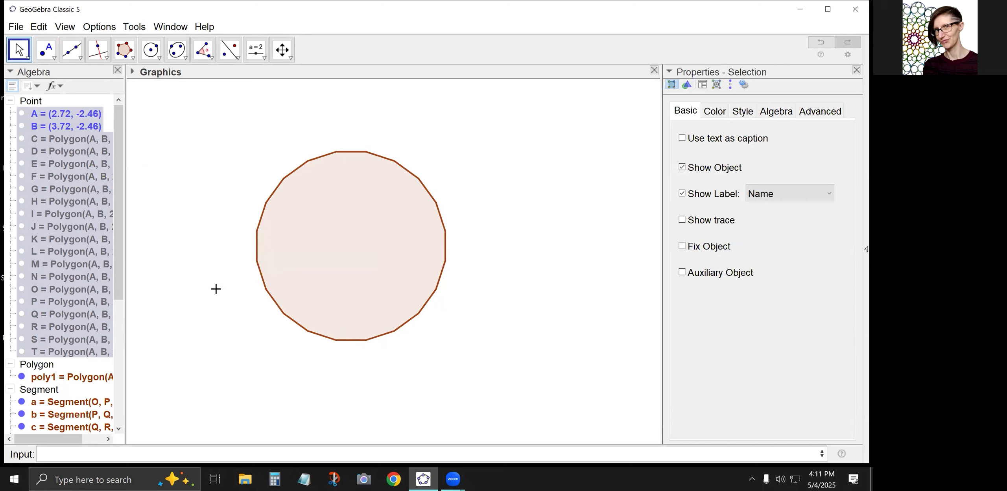
# Step: Show all selected polygon points in the graphics view again and clear the selection
pyautogui.rightClick(35, 103)
pyautogui.click(75, 158)
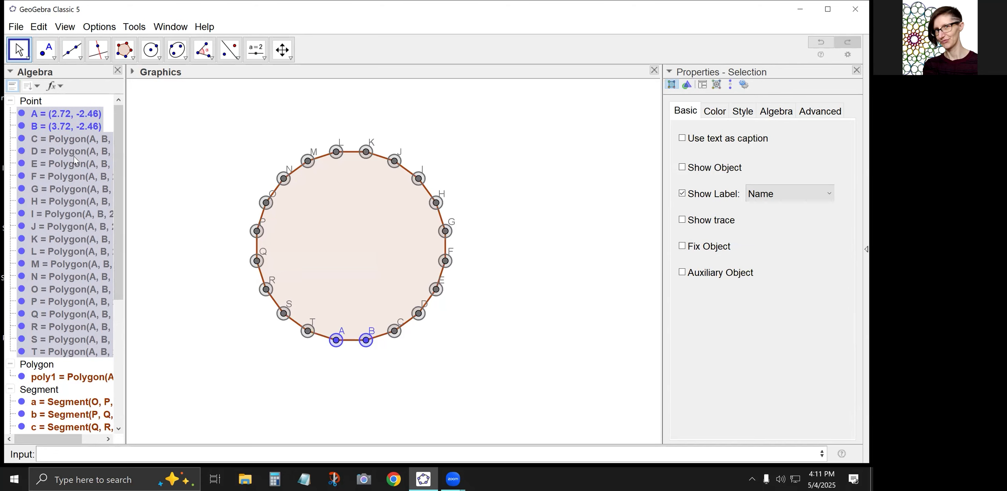
pyautogui.click(188, 151)
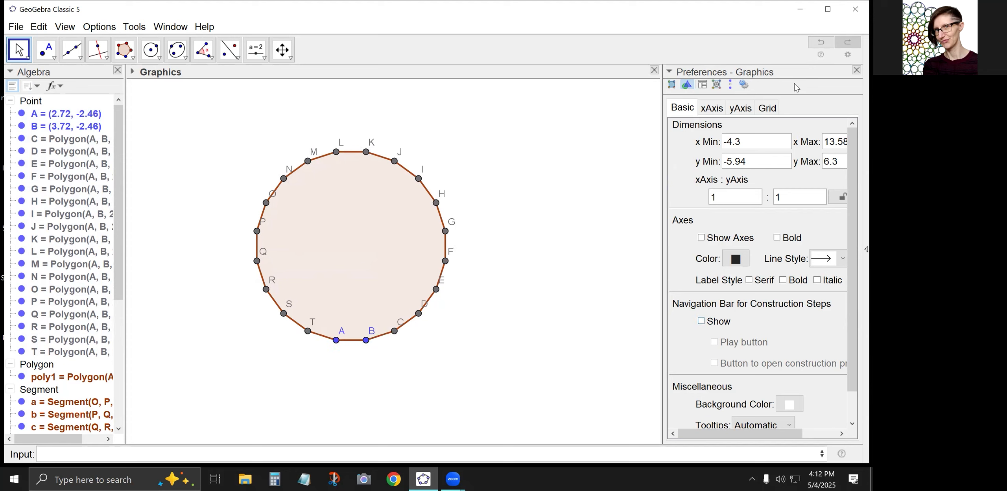
# Step: Open the graphics view preferences and compare them with the object properties of point A and the layout preferences
pyautogui.rightClick(531, 190)
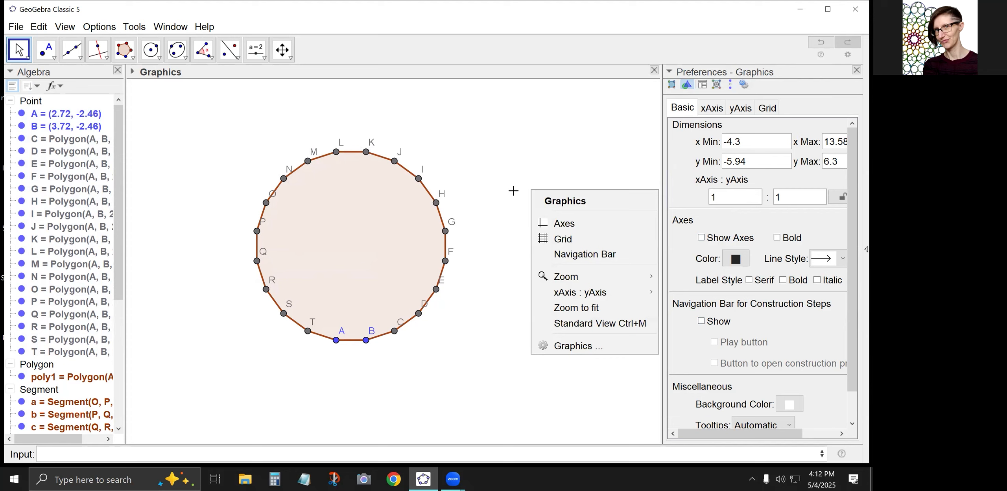
pyautogui.rightClick(498, 188)
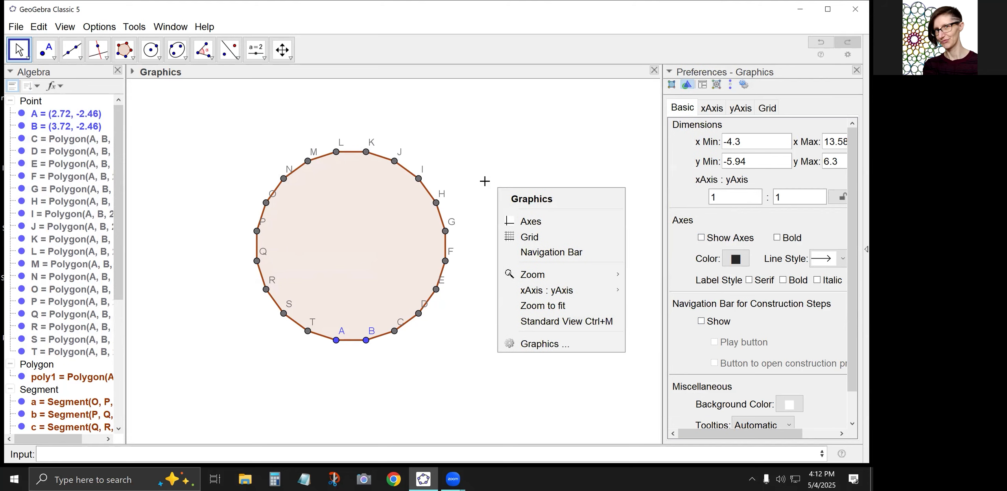
pyautogui.click(523, 345)
pyautogui.rightClick(497, 276)
pyautogui.click(533, 438)
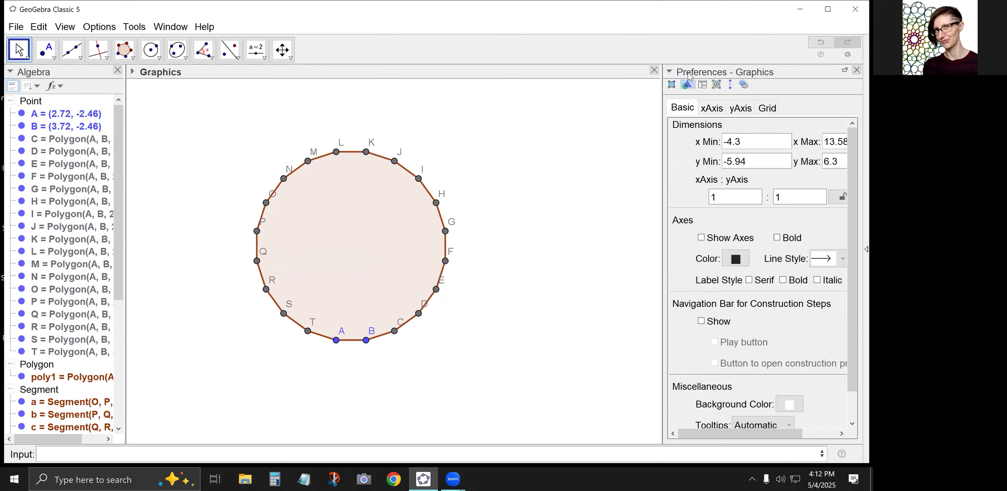
pyautogui.click(673, 85)
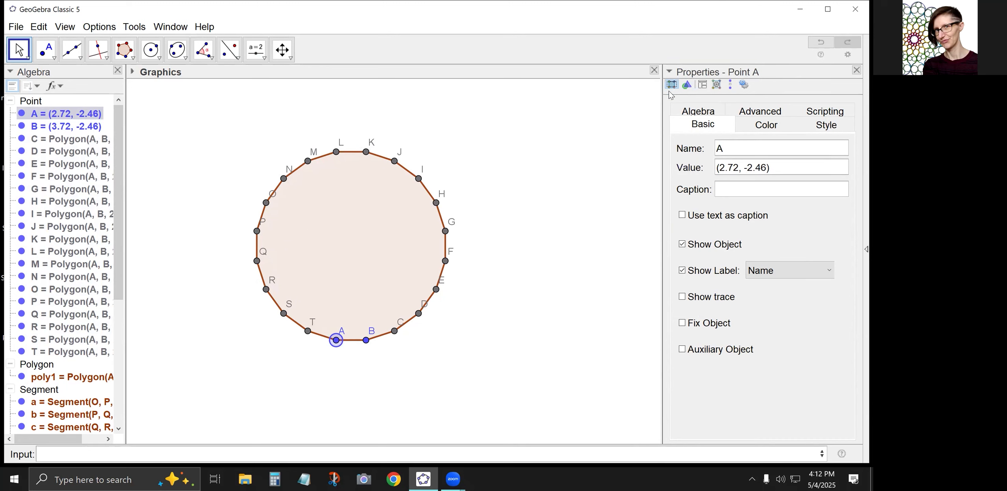
pyautogui.click(555, 252)
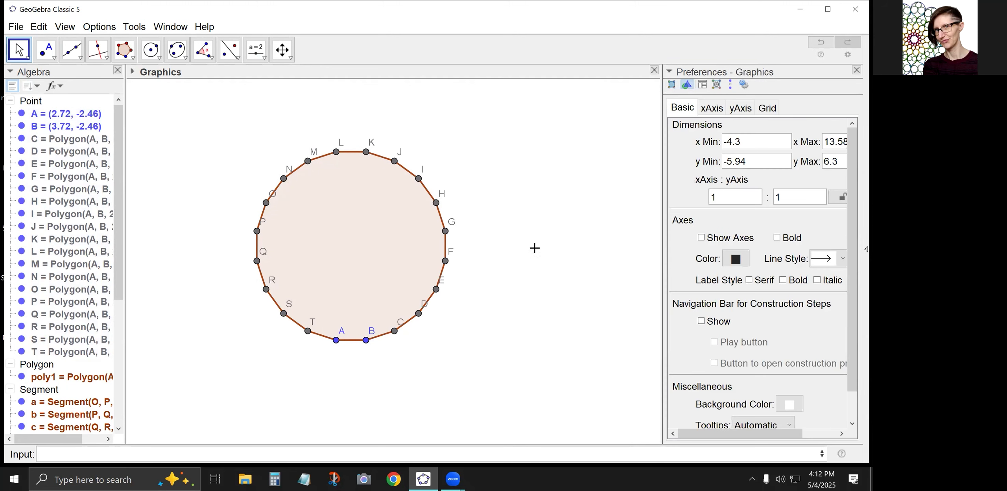
pyautogui.click(672, 85)
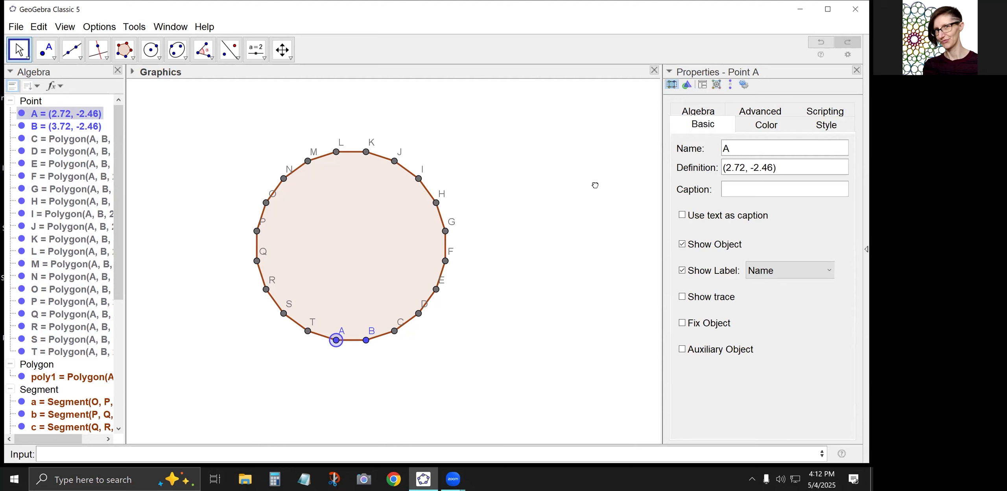
pyautogui.click(596, 185)
pyautogui.click(671, 84)
pyautogui.click(702, 84)
pyautogui.click(672, 85)
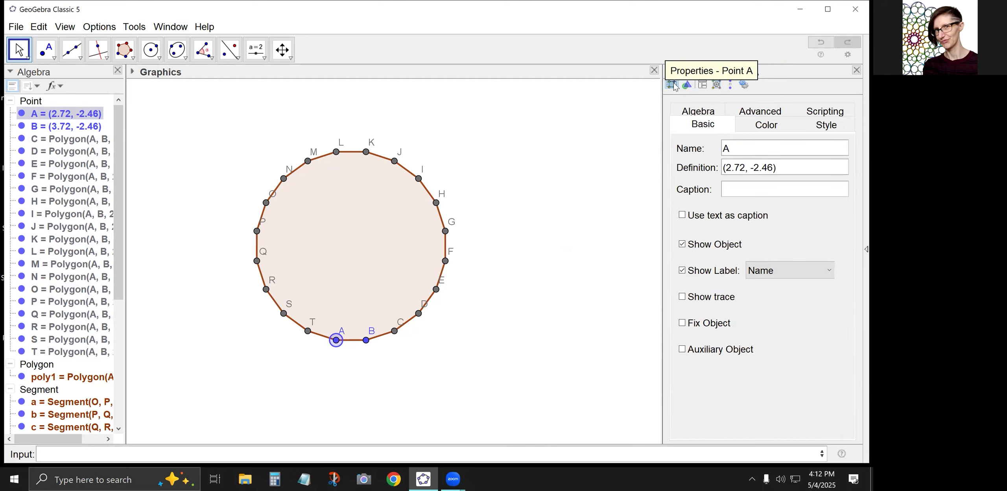
# Step: Lock the xAxis : yAxis ratio at 1 : 1 in the basic settings of the graphics view
pyautogui.click(688, 87)
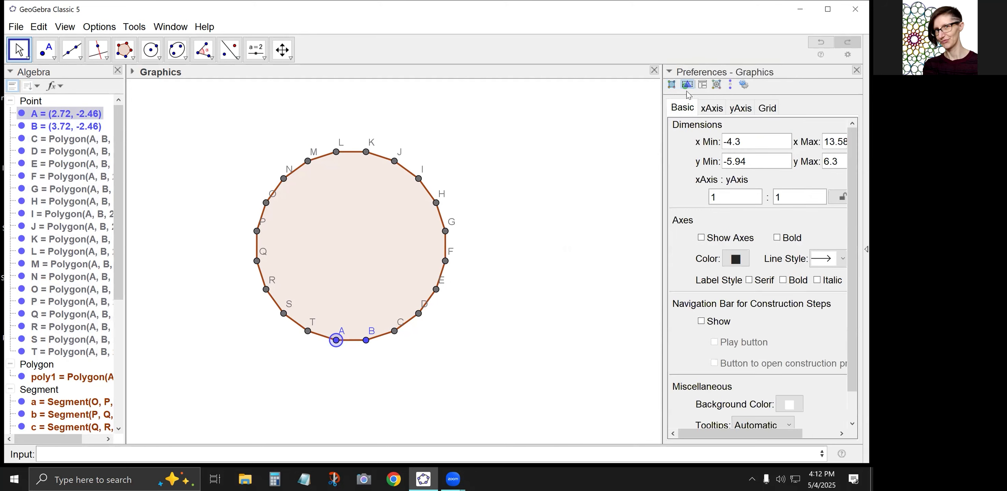
pyautogui.scroll(-3, 703, 252)
pyautogui.scroll(3, 704, 252)
pyautogui.click(841, 198)
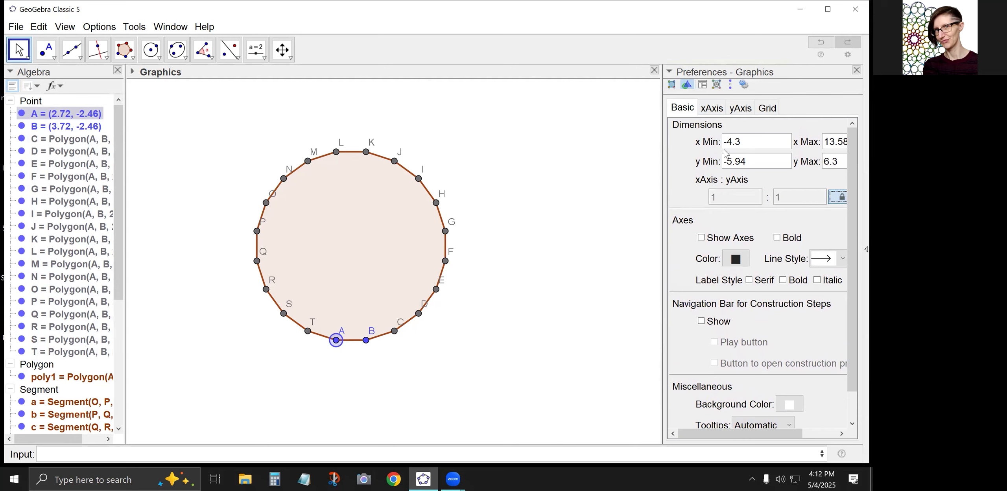
pyautogui.scroll(-1, 577, 223)
pyautogui.scroll(3, 578, 222)
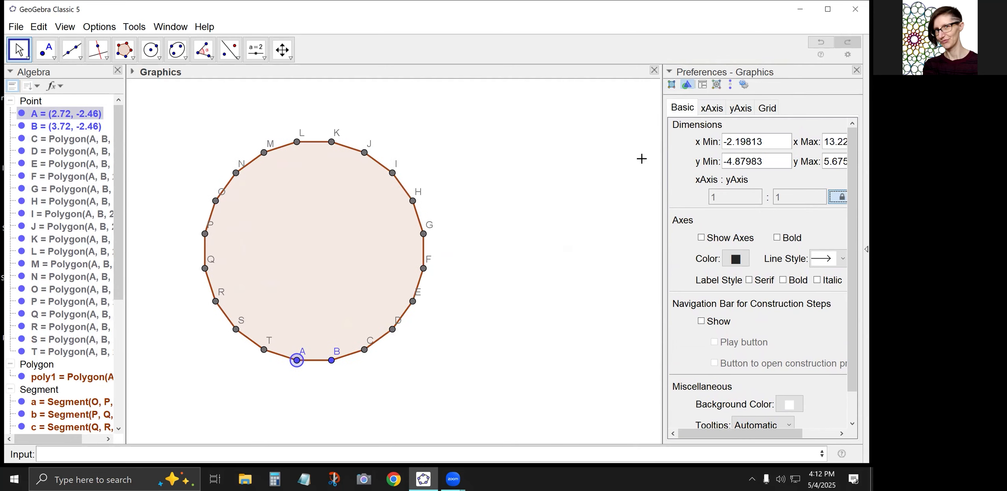
# Step: Look through the xAxis, yAxis and Grid settings of the graphics view and the layout preferences
pyautogui.click(713, 108)
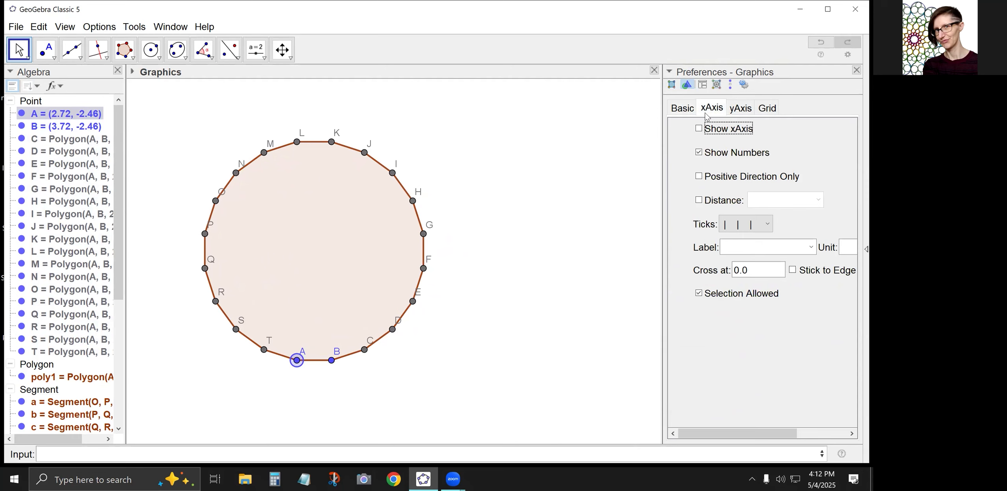
pyautogui.click(739, 109)
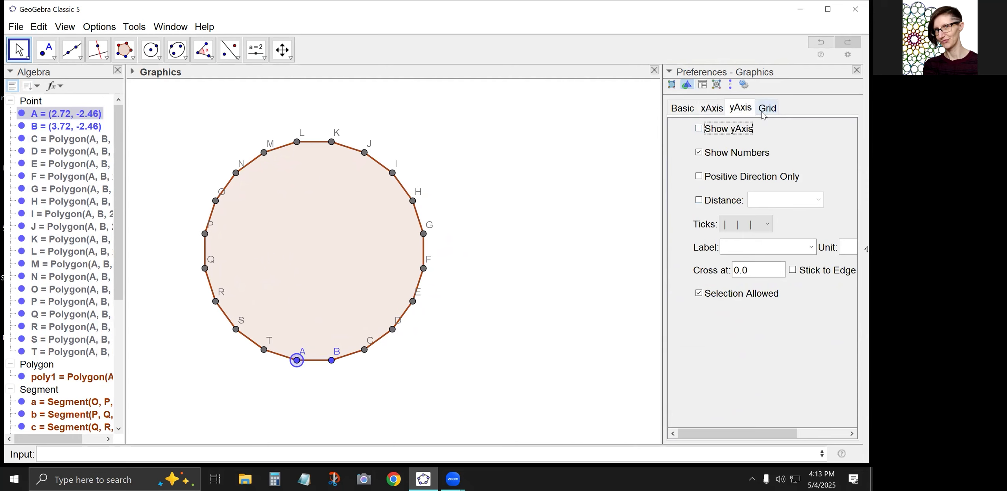
pyautogui.click(764, 113)
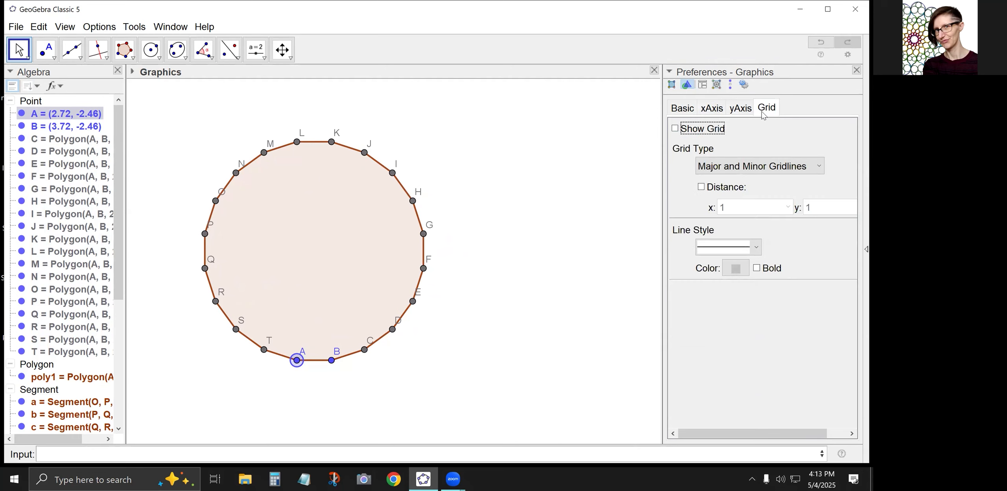
pyautogui.click(703, 86)
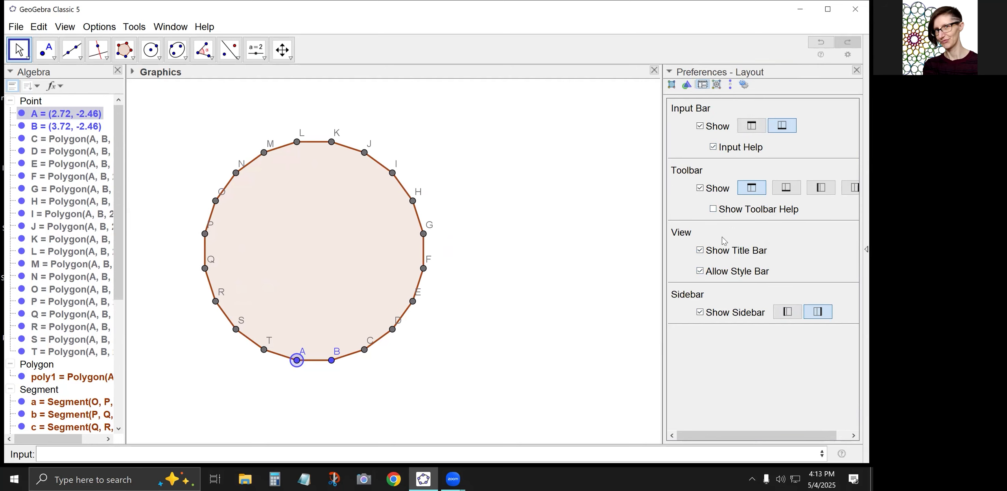
# Step: Open the object defaults in a widened preferences panel and set the default size of free points to 3
pyautogui.click(717, 85)
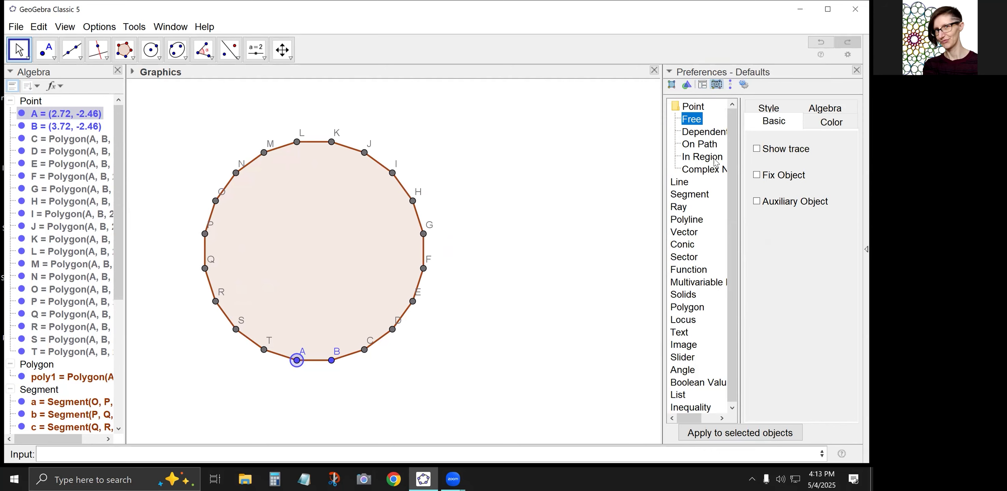
pyautogui.moveTo(662, 181); pyautogui.dragTo(520, 186)
pyautogui.moveTo(599, 204); pyautogui.dragTo(639, 202)
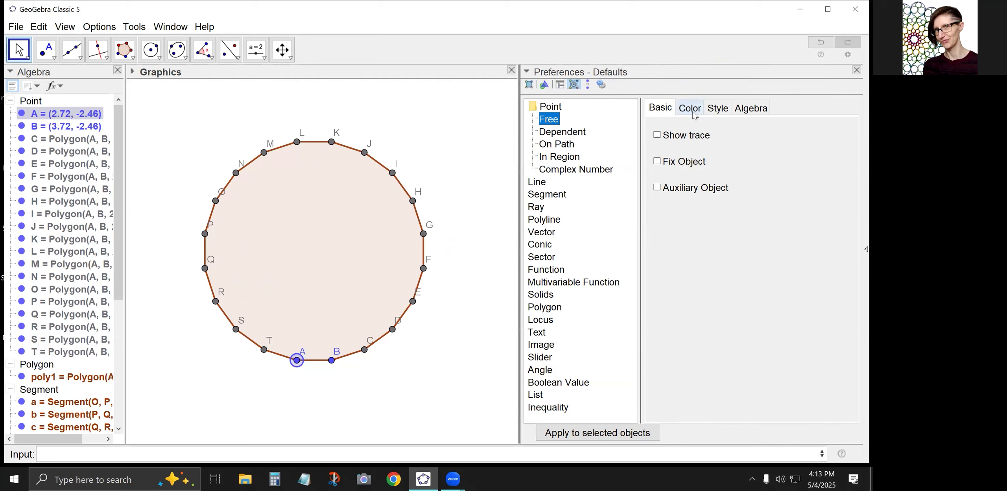
pyautogui.click(712, 111)
pyautogui.moveTo(714, 147); pyautogui.dragTo(688, 151)
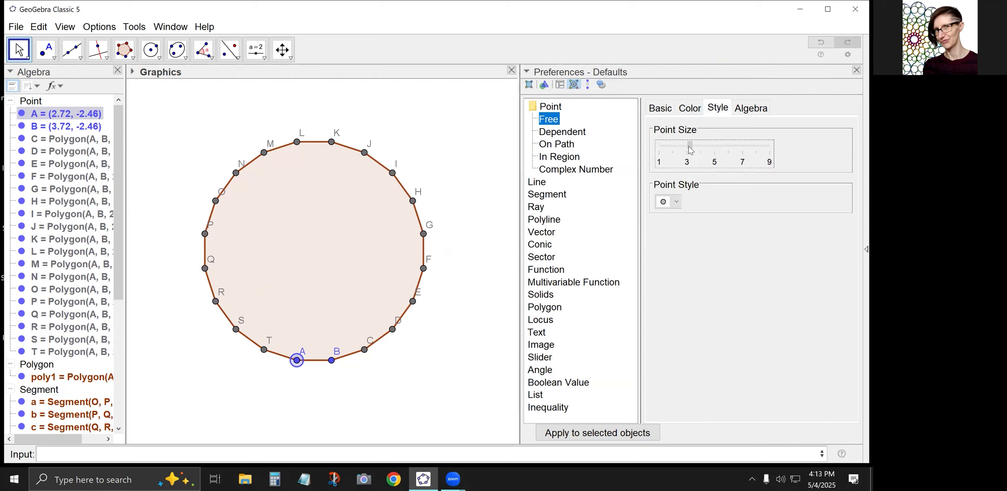
pyautogui.click(691, 109)
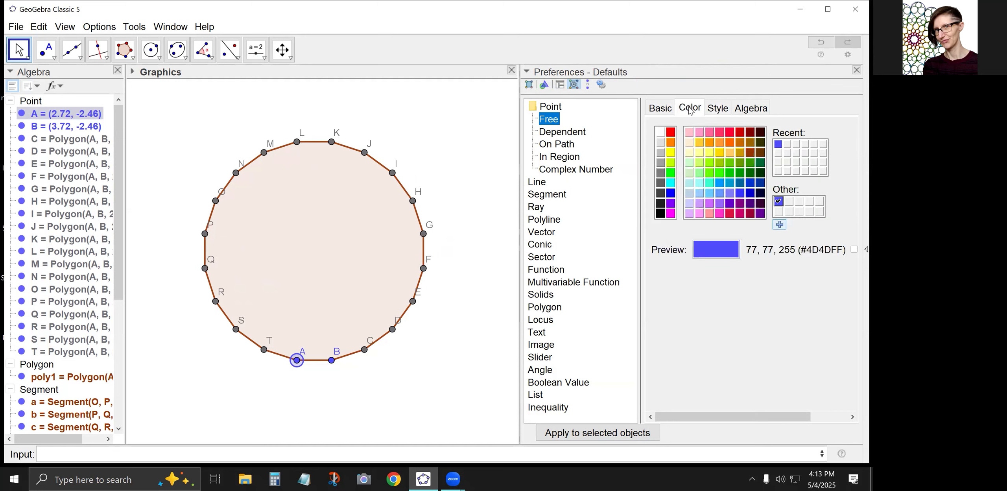
pyautogui.click(669, 109)
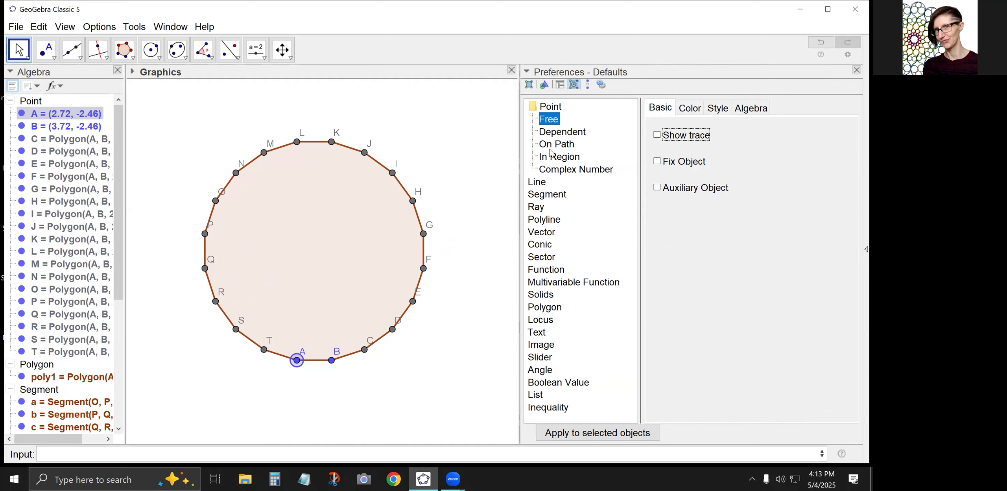
# Step: Set the default point size to 3 for dependent points, points on a path, and the whole Point category
pyautogui.click(549, 134)
pyautogui.click(689, 108)
pyautogui.click(716, 110)
pyautogui.moveTo(699, 149); pyautogui.dragTo(684, 159)
pyautogui.click(555, 145)
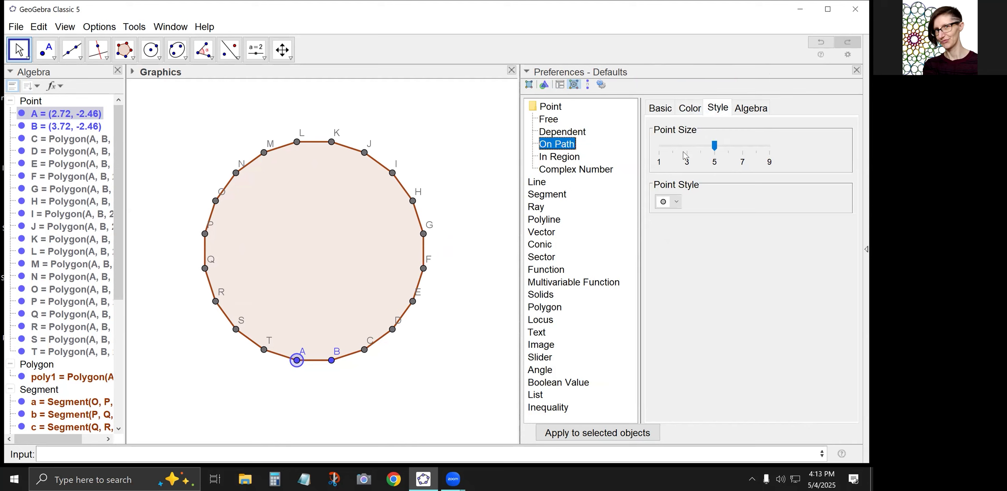
pyautogui.moveTo(686, 151); pyautogui.dragTo(687, 153)
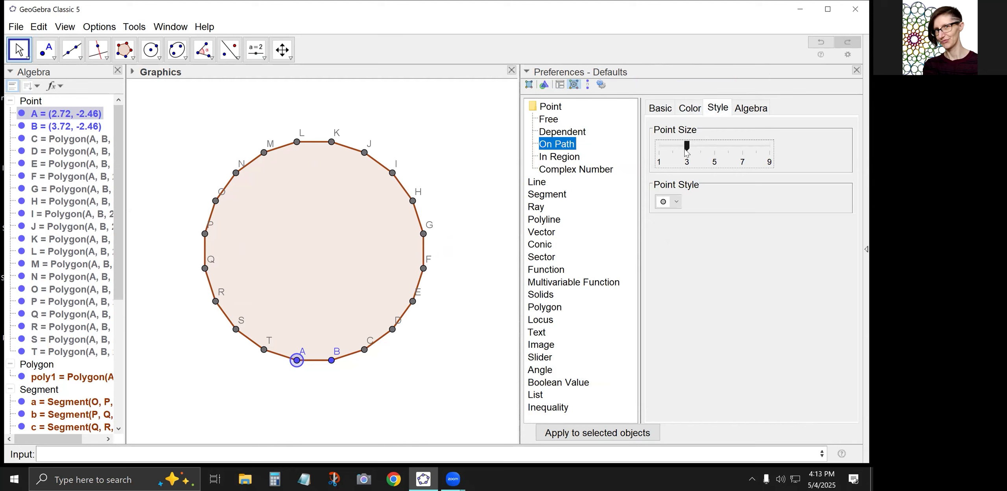
pyautogui.click(551, 107)
pyautogui.click(688, 148)
pyautogui.click(556, 112)
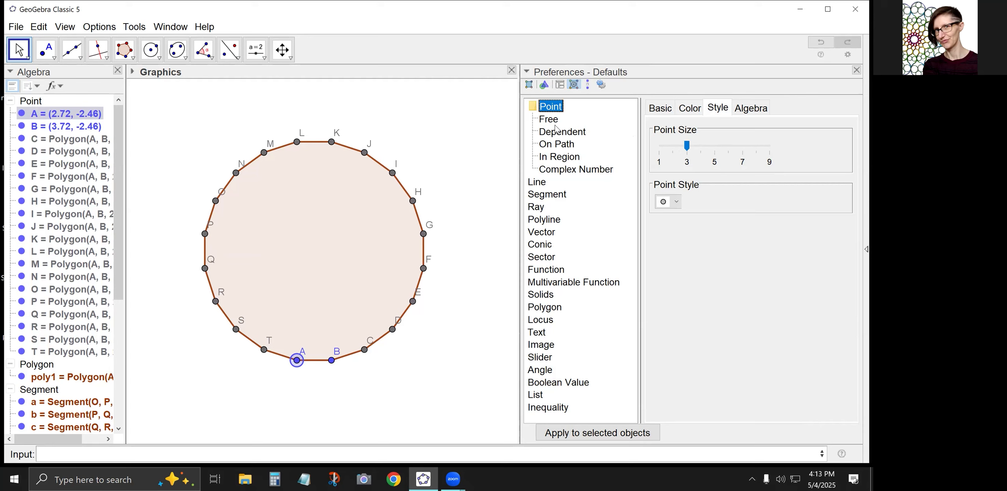
# Step: Check the default size of each point type, and review the color, algebra and basic defaults of free points
pyautogui.click(555, 145)
pyautogui.click(554, 157)
pyautogui.click(557, 169)
pyautogui.click(557, 159)
pyautogui.click(556, 166)
pyautogui.click(547, 116)
pyautogui.click(550, 112)
pyautogui.click(550, 122)
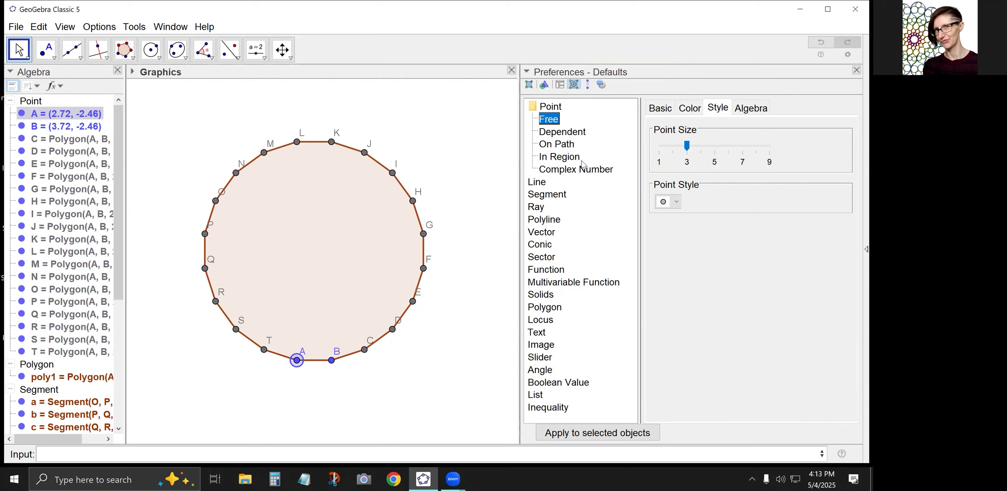
pyautogui.click(685, 110)
pyautogui.click(751, 108)
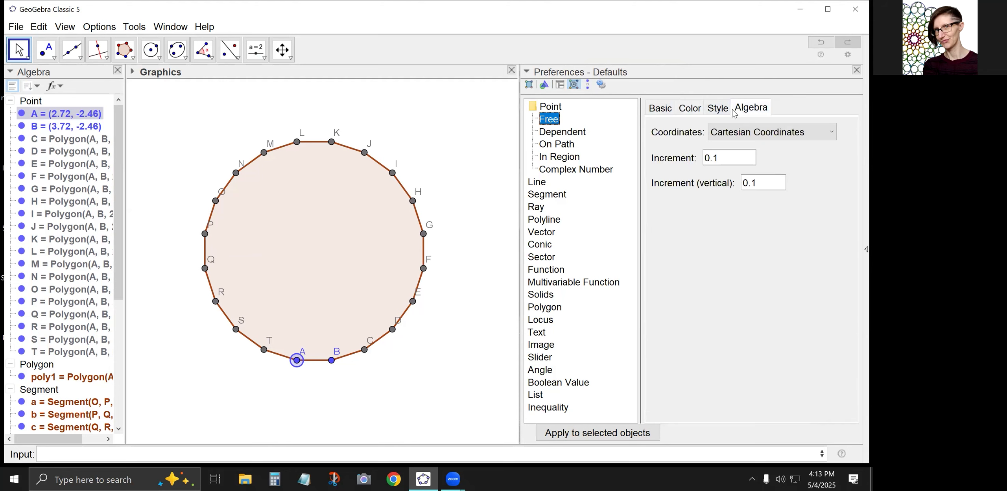
pyautogui.click(660, 107)
pyautogui.click(534, 110)
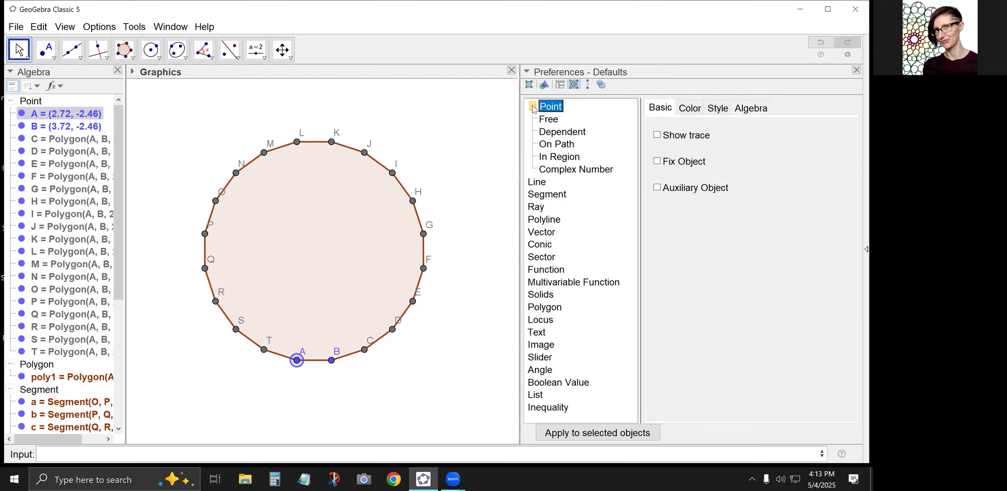
# Step: Set the defaults for lines to gray (128, 128, 128), opacity 100 and thickness 2
pyautogui.click(536, 185)
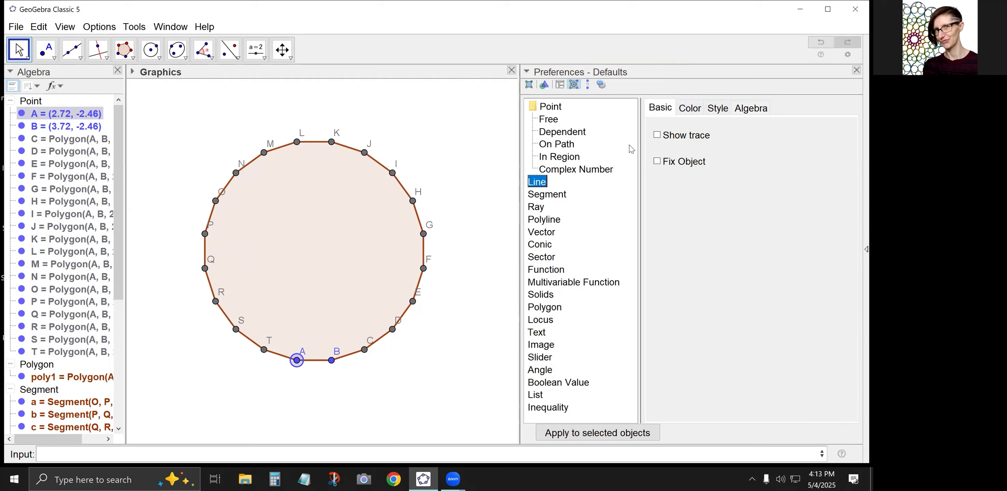
pyautogui.click(690, 108)
pyautogui.click(661, 174)
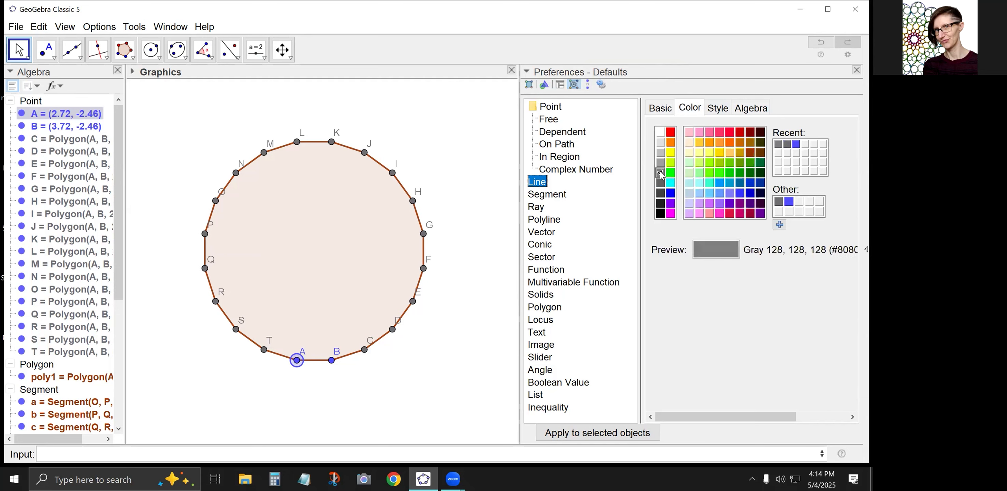
pyautogui.click(722, 110)
pyautogui.moveTo(735, 198); pyautogui.dragTo(772, 202)
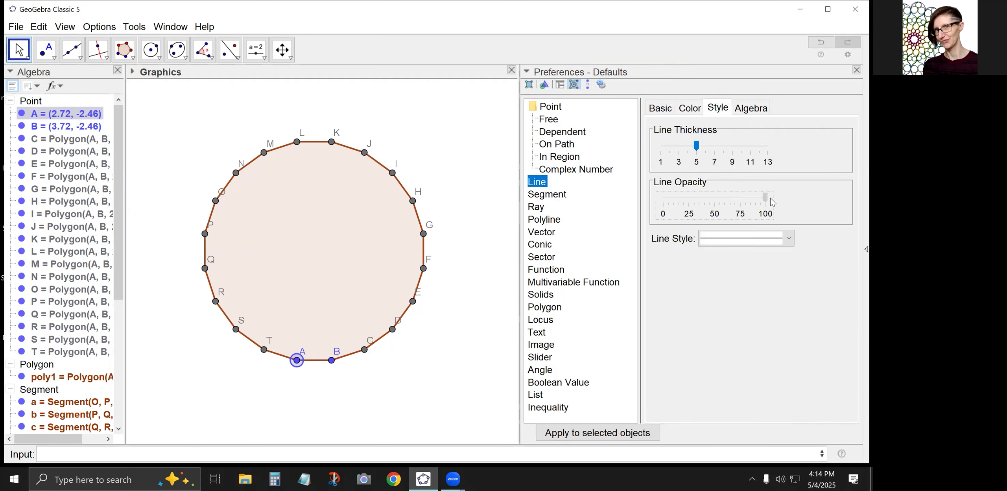
pyautogui.moveTo(696, 149); pyautogui.dragTo(669, 152)
# Step: Draw a test line outside the polygon's upper right side, through new points at about (5.91, 4.24) and (7.17, 2.11)
pyautogui.click(72, 50)
pyautogui.click(407, 129)
pyautogui.click(451, 202)
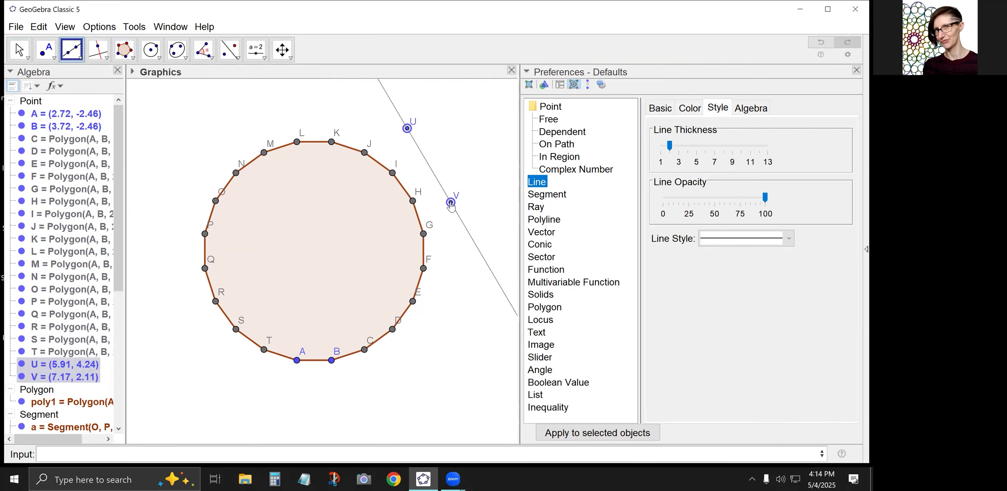
# Step: Check the default color of segments and set their default line opacity to 100
pyautogui.click(543, 195)
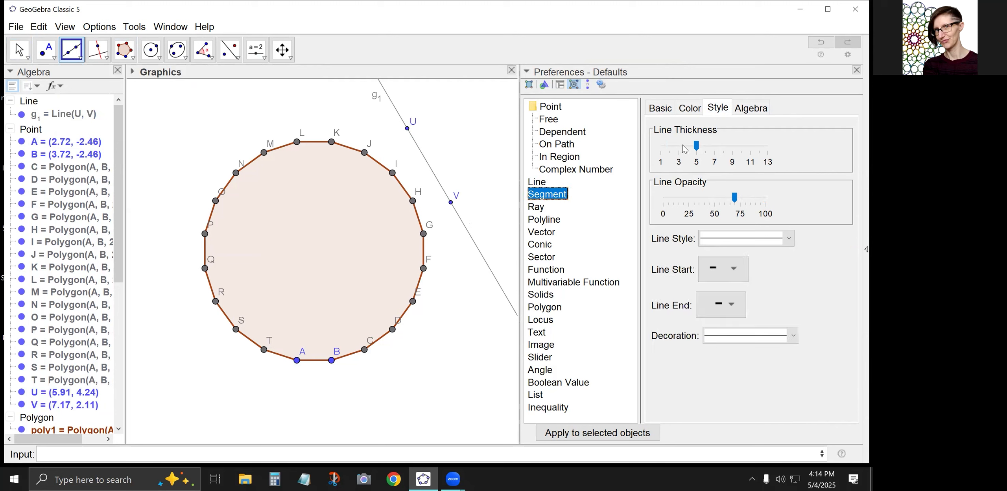
pyautogui.click(695, 109)
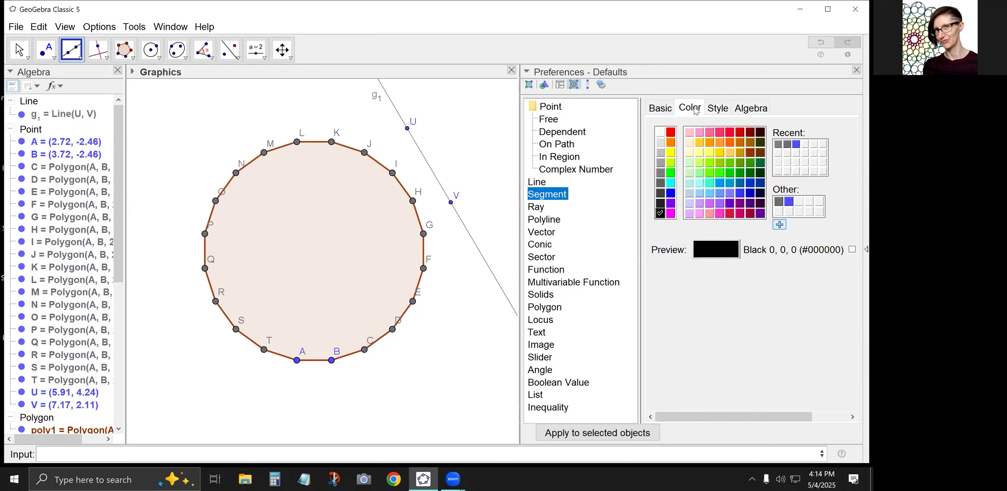
pyautogui.click(717, 112)
pyautogui.moveTo(736, 200); pyautogui.dragTo(775, 202)
# Step: Set the defaults for rays to line opacity 100 and line thickness 3
pyautogui.click(537, 207)
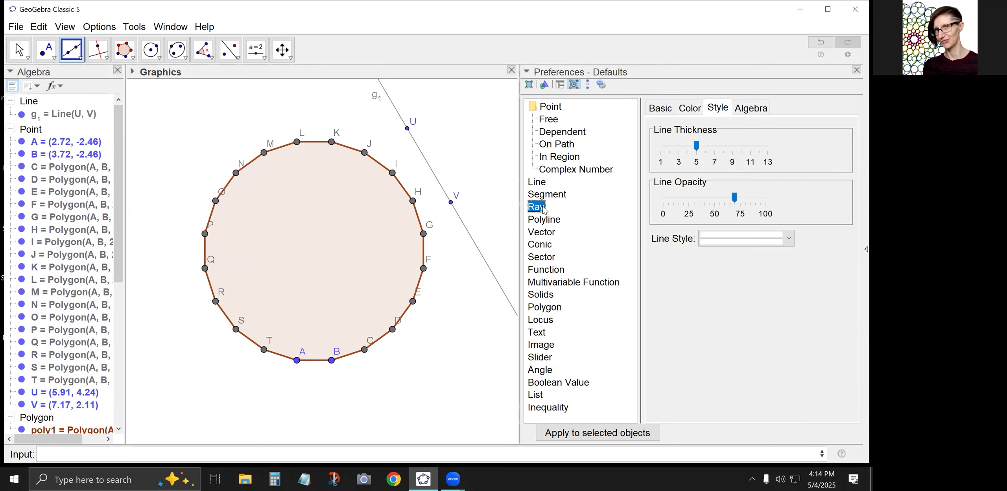
pyautogui.moveTo(737, 201); pyautogui.dragTo(766, 201)
pyautogui.moveTo(698, 147); pyautogui.dragTo(679, 152)
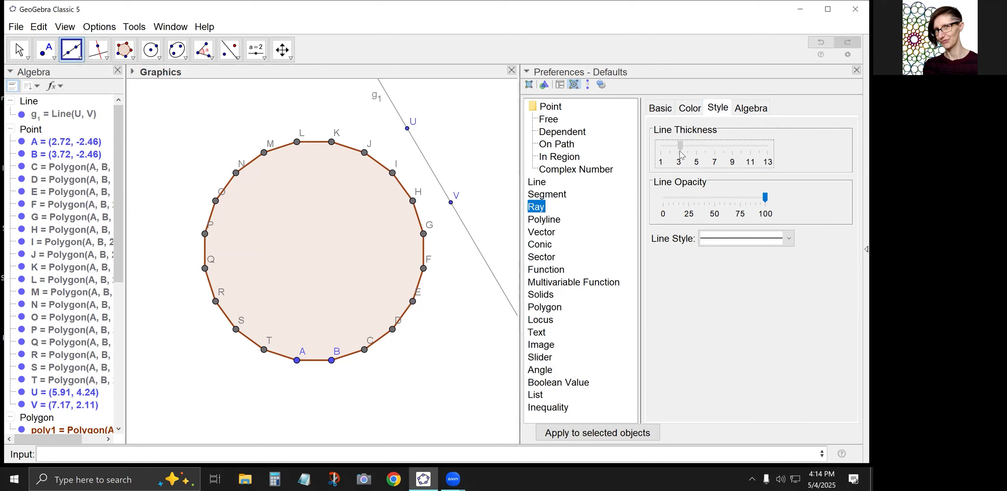
# Step: Set the default color of rays to gray (128, 128, 128) and the default line opacity of polylines to 100
pyautogui.click(690, 109)
pyautogui.click(661, 173)
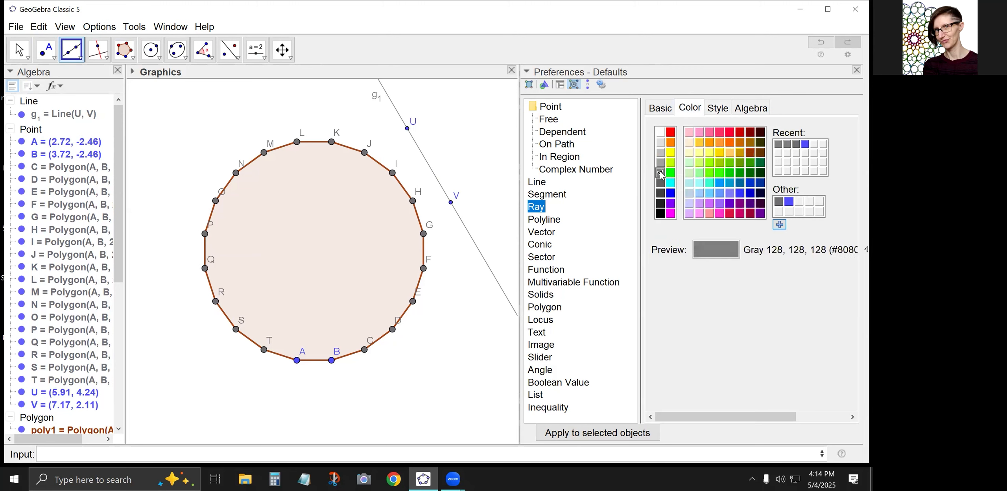
pyautogui.click(541, 222)
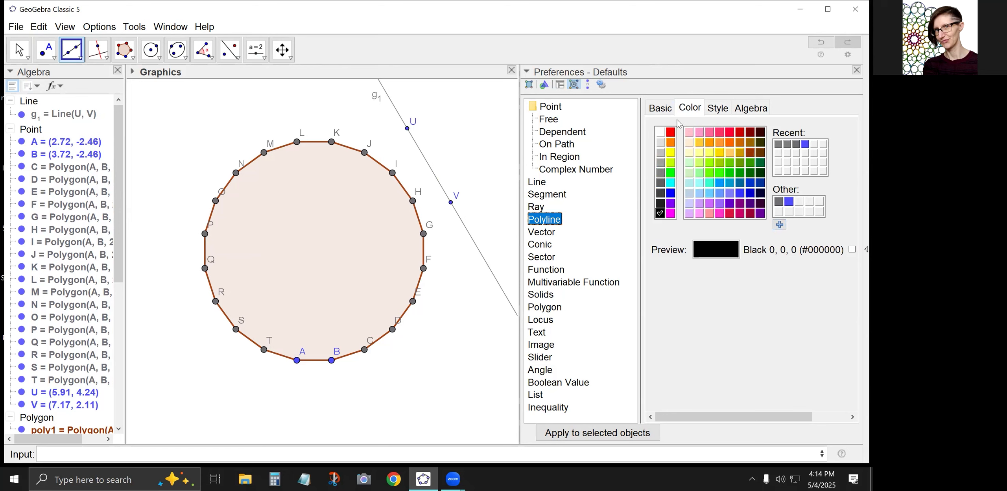
pyautogui.click(718, 109)
pyautogui.click(735, 199)
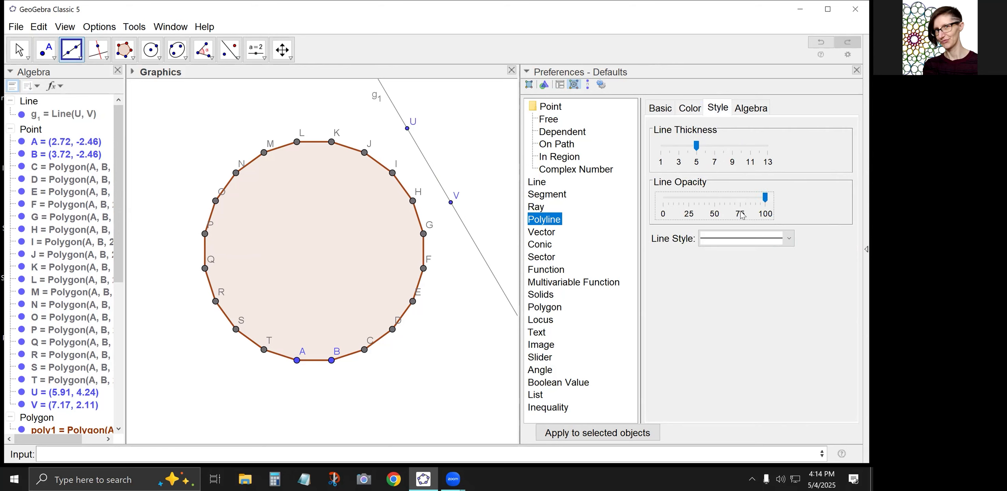
pyautogui.moveTo(696, 146)
pyautogui.mouseDown()
pyautogui.moveTo(681, 154)
pyautogui.moveTo(698, 156)
pyautogui.mouseUp()
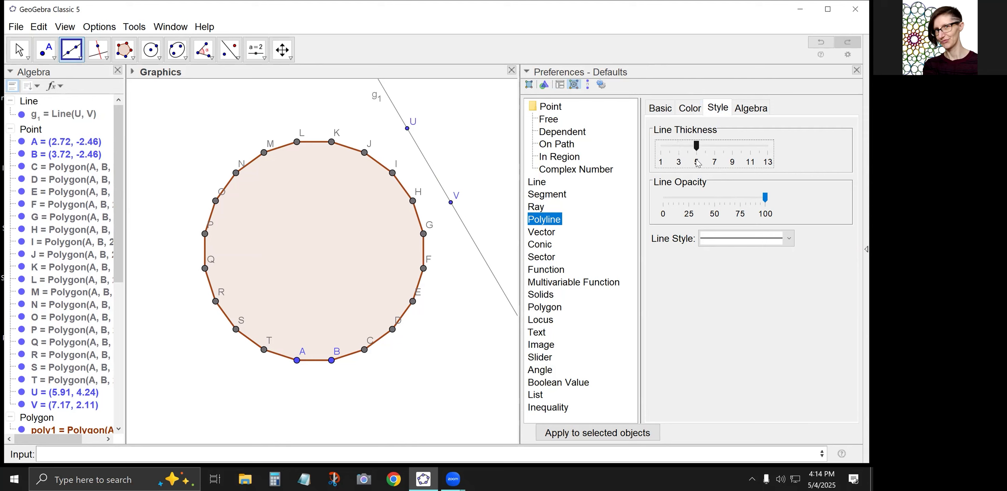
# Step: Set the defaults for conics to line opacity 100, a thinner line and gray color (128, 128, 128)
pyautogui.click(541, 233)
pyautogui.click(543, 245)
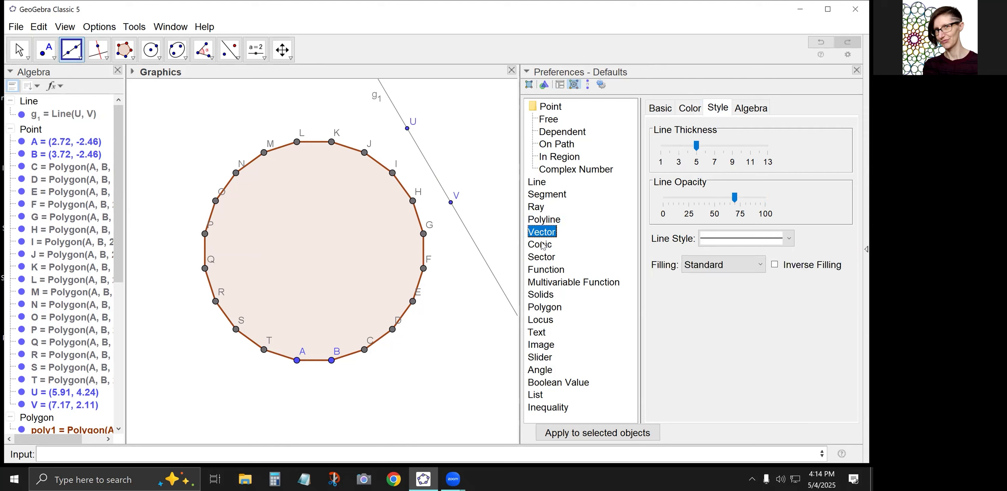
pyautogui.moveTo(735, 198); pyautogui.dragTo(770, 200)
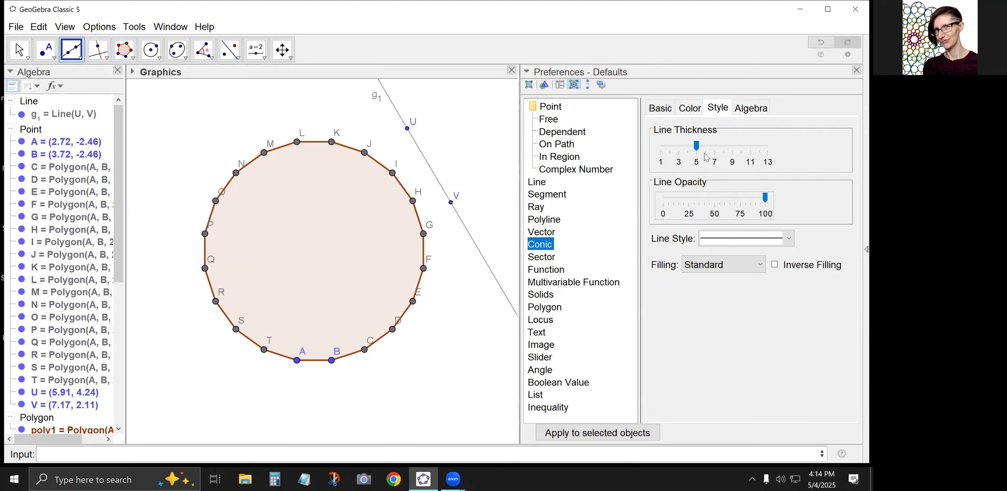
pyautogui.moveTo(693, 149); pyautogui.dragTo(672, 155)
pyautogui.click(689, 108)
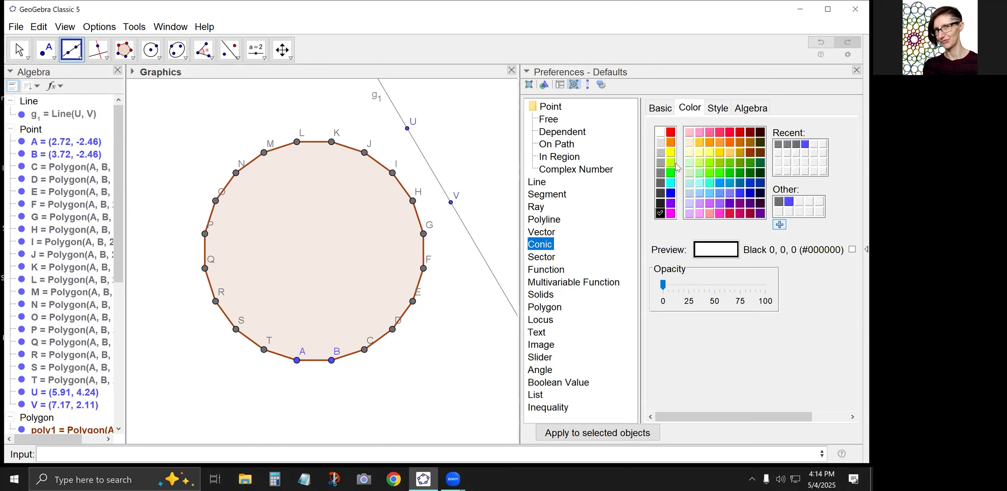
pyautogui.click(660, 176)
# Step: Draw a second test line right of the polygon through about (7.49, 3.73), and a test circle centered at about (-1.18, 4.54) through about (-0.18, 3.92)
pyautogui.click(462, 146)
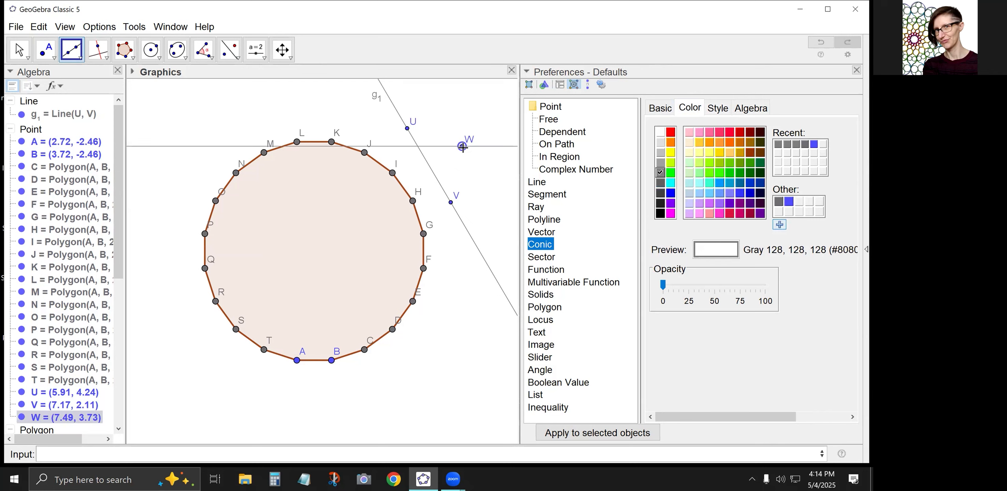
pyautogui.click(468, 177)
pyautogui.click(150, 49)
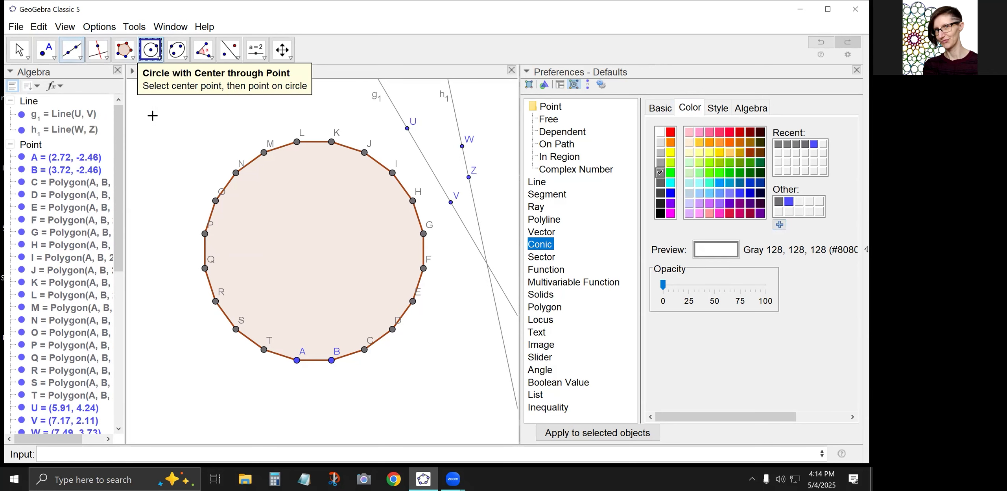
pyautogui.click(161, 118)
pyautogui.click(197, 140)
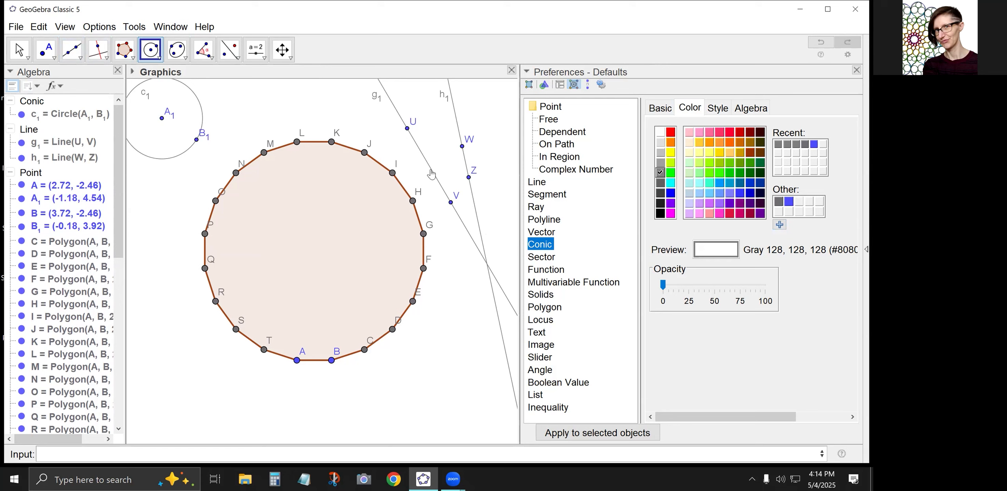
# Step: Set the default line opacity of sectors to 100 and check their default color
pyautogui.click(540, 258)
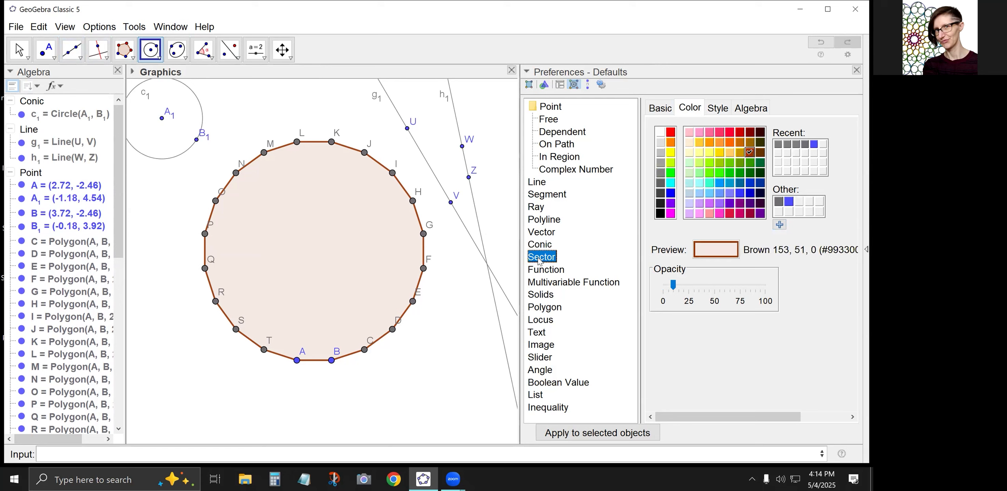
pyautogui.click(717, 110)
pyautogui.moveTo(734, 201); pyautogui.dragTo(766, 199)
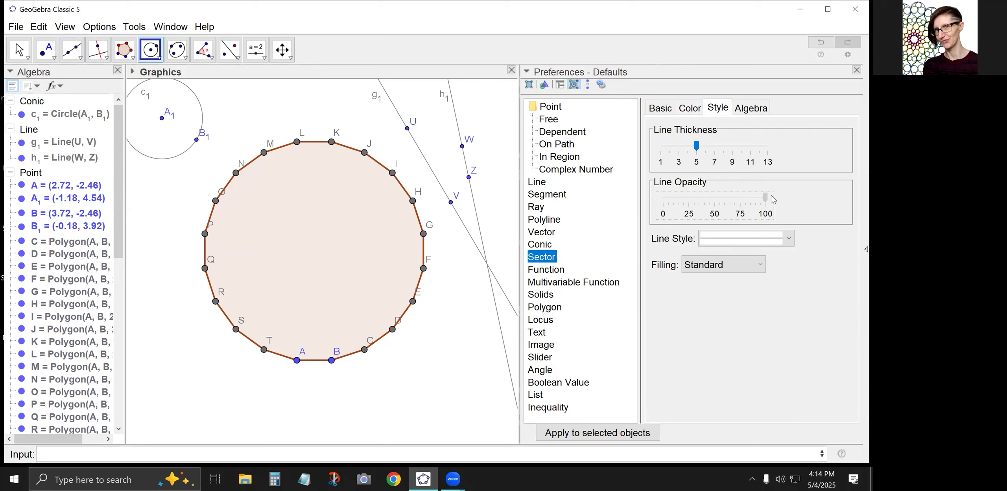
pyautogui.click(692, 110)
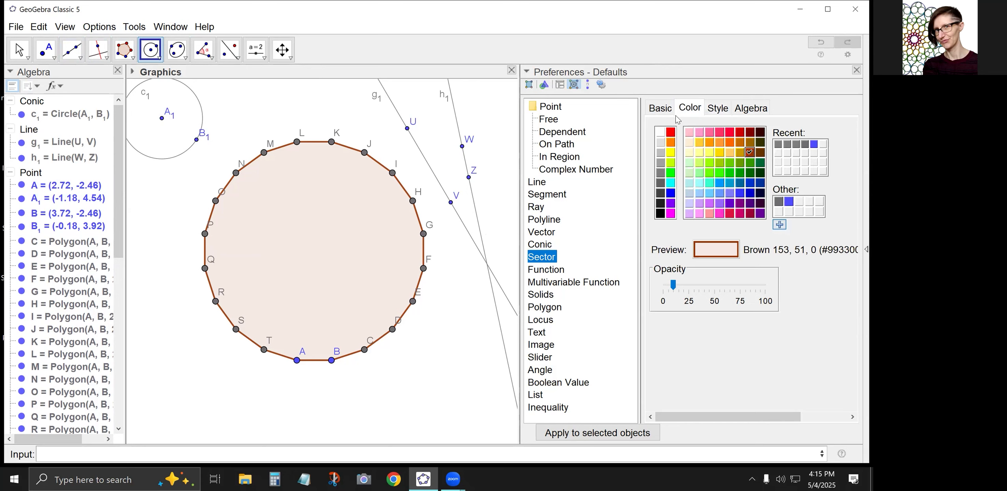
# Step: Set the default line opacity of polygons to 100 and check their color and basic defaults
pyautogui.click(549, 270)
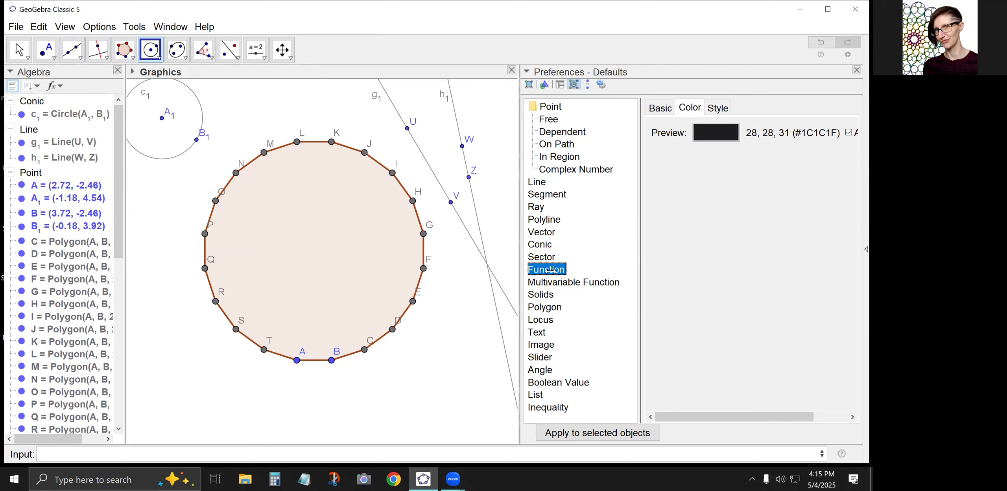
pyautogui.click(547, 280)
pyautogui.click(545, 294)
pyautogui.click(544, 309)
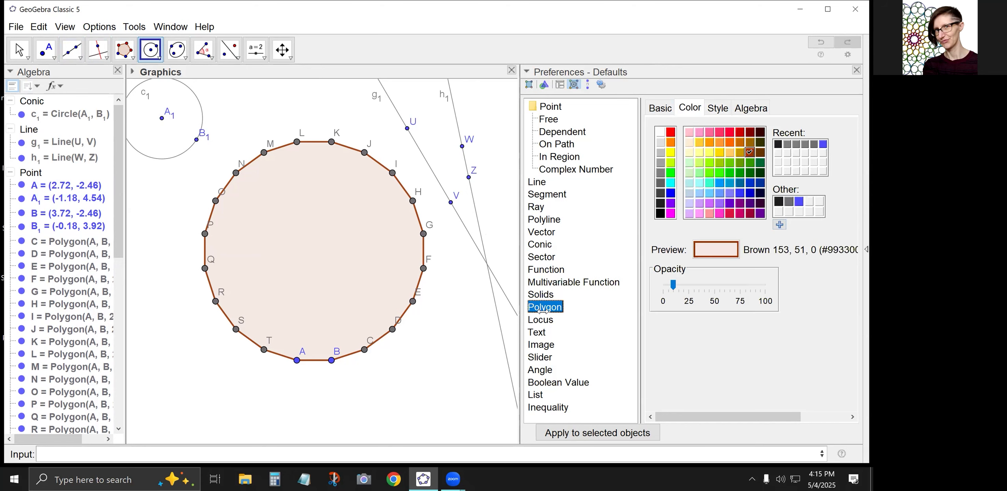
pyautogui.click(713, 108)
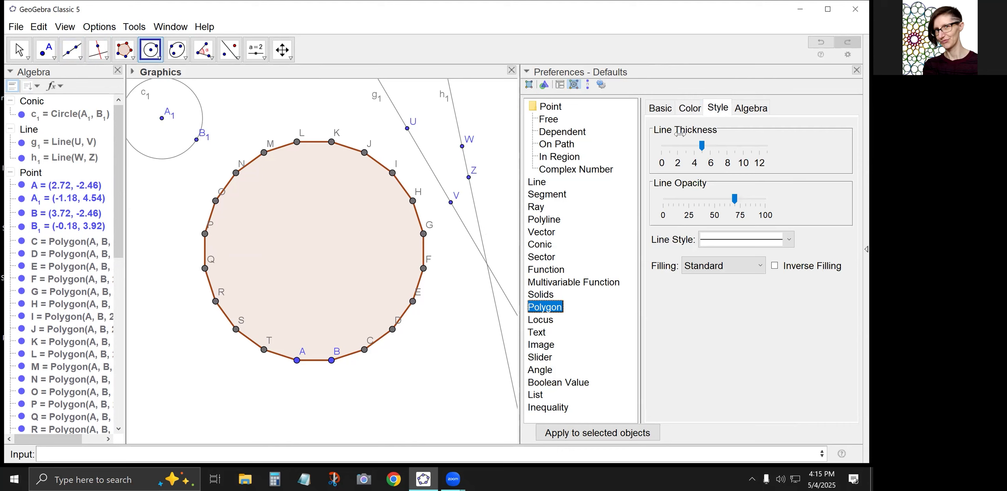
pyautogui.moveTo(734, 200); pyautogui.dragTo(783, 197)
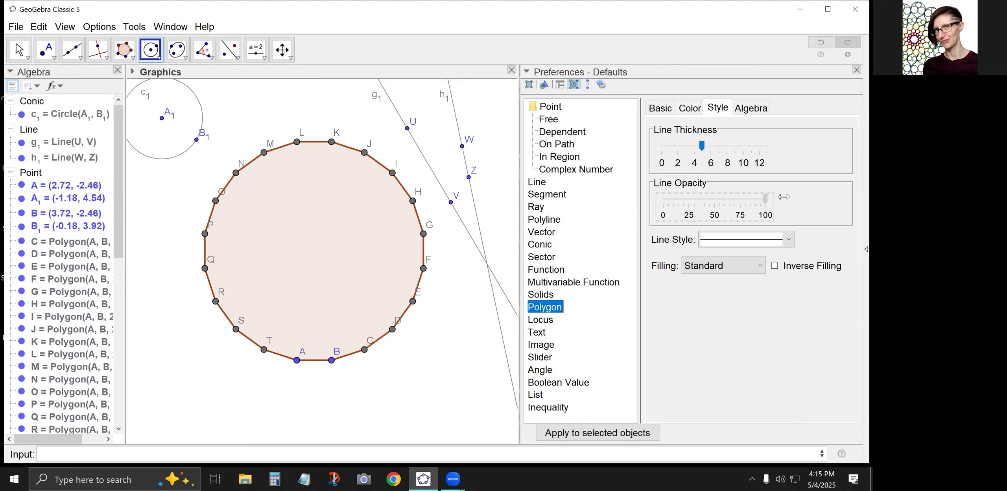
pyautogui.click(682, 107)
pyautogui.click(654, 110)
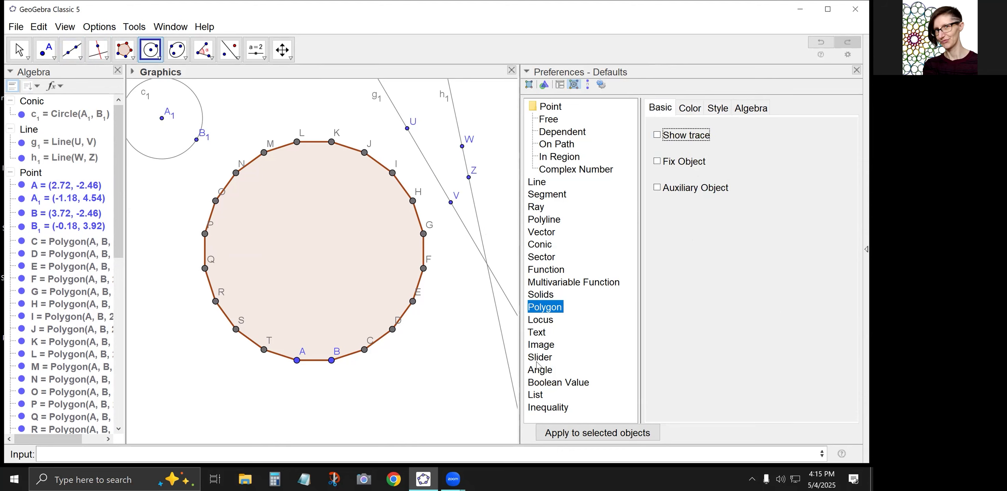
# Step: Check the locus and text defaults, and draw a small test circle centered at about (8.25, 2.28) through about (8.22, 1.5)
pyautogui.click(545, 320)
pyautogui.click(541, 333)
pyautogui.click(487, 197)
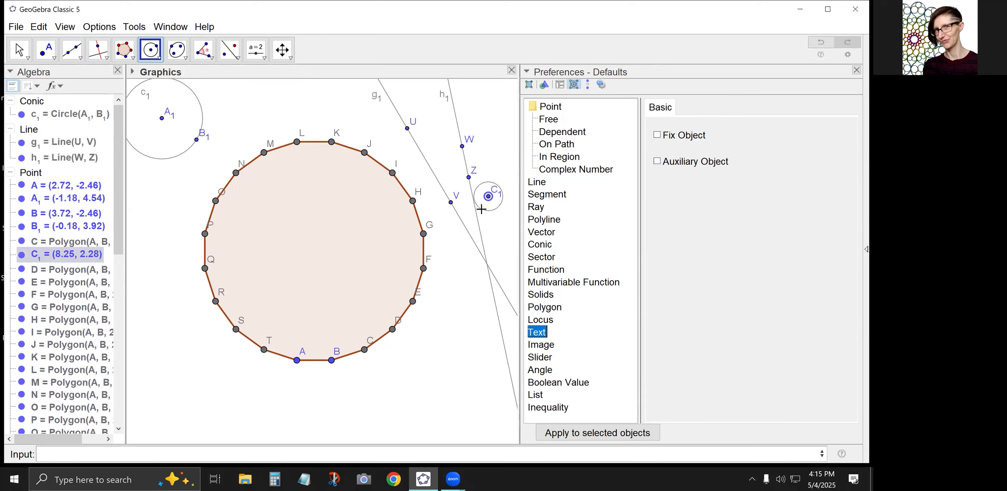
pyautogui.click(487, 223)
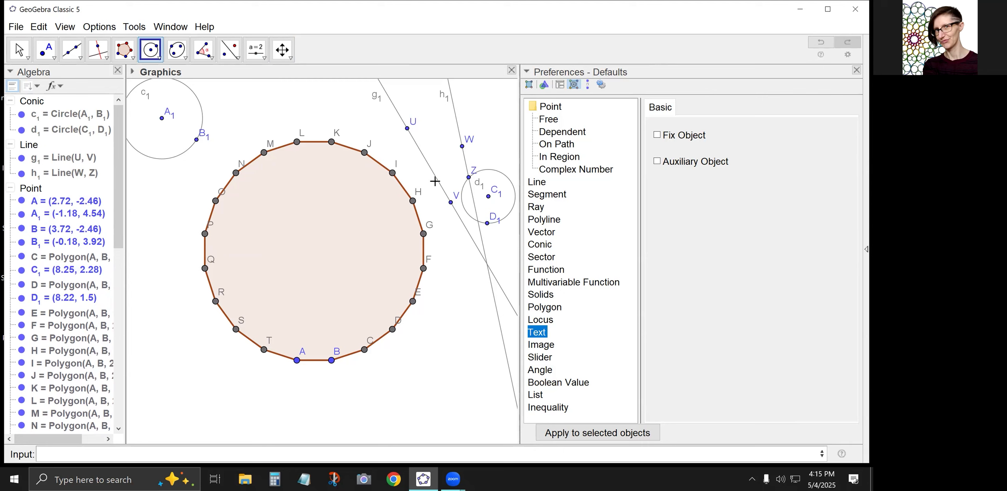
# Step: Set labeling to No New Objects and draw a test circle centered at about (-0.89, 1.83) through about (-0.56, 2.52)
pyautogui.click(99, 26)
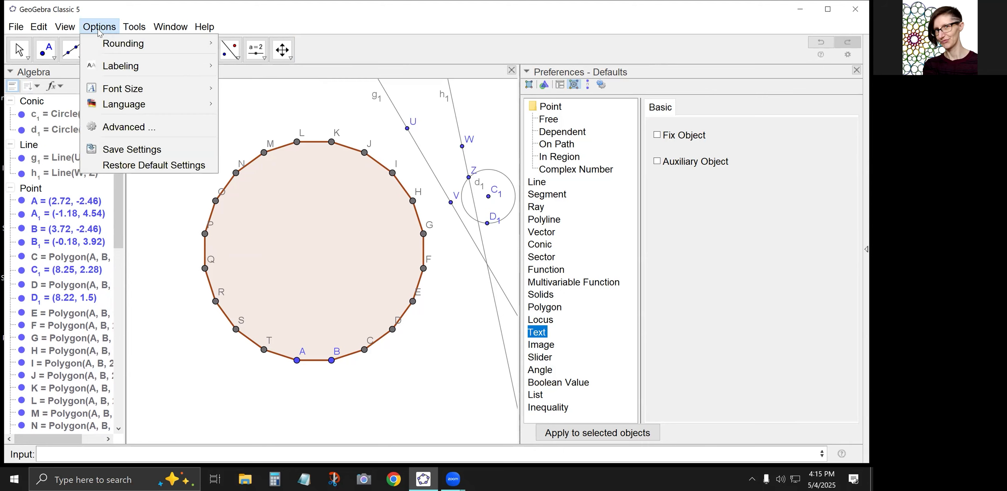
pyautogui.moveTo(169, 70)
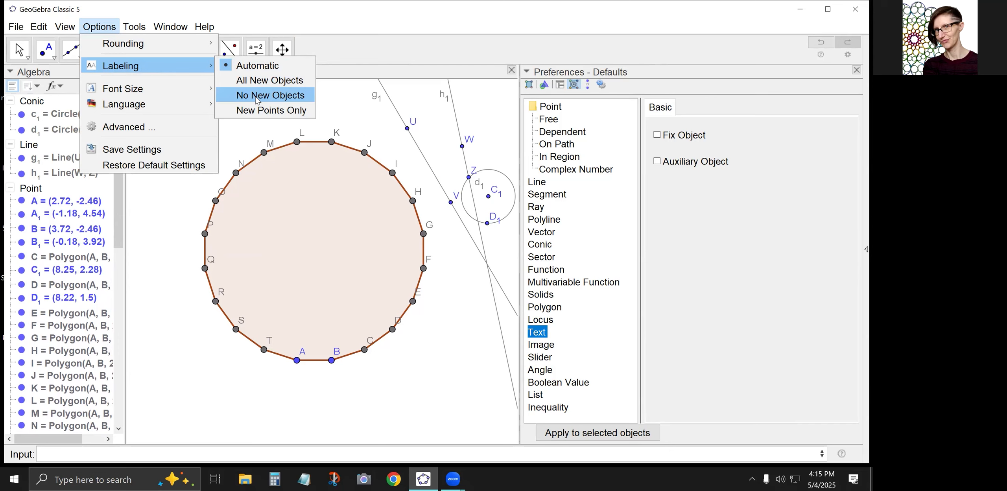
pyautogui.click(244, 98)
pyautogui.click(172, 211)
pyautogui.click(184, 188)
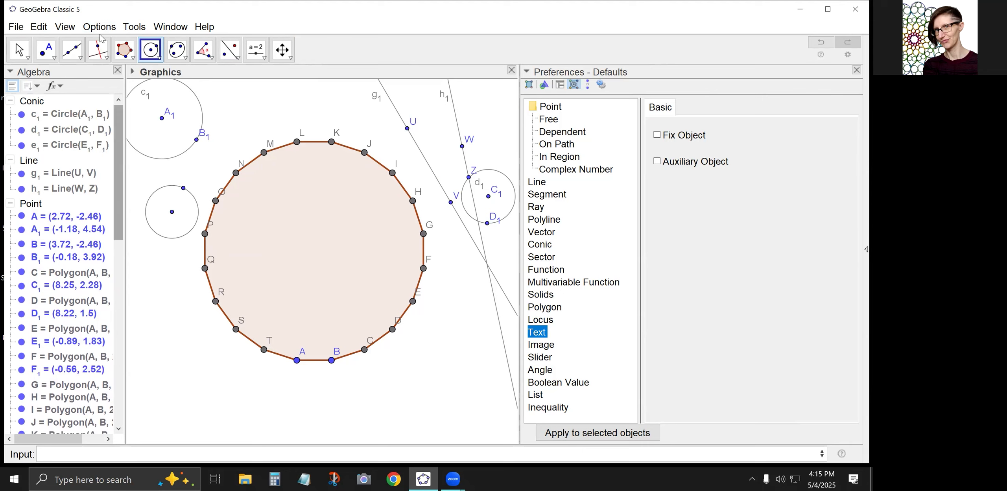
# Step: Draw a test line outside the polygon's lower left side, with its first point at about (-1.27, -0.31)
pyautogui.click(70, 51)
pyautogui.click(159, 285)
pyautogui.click(212, 377)
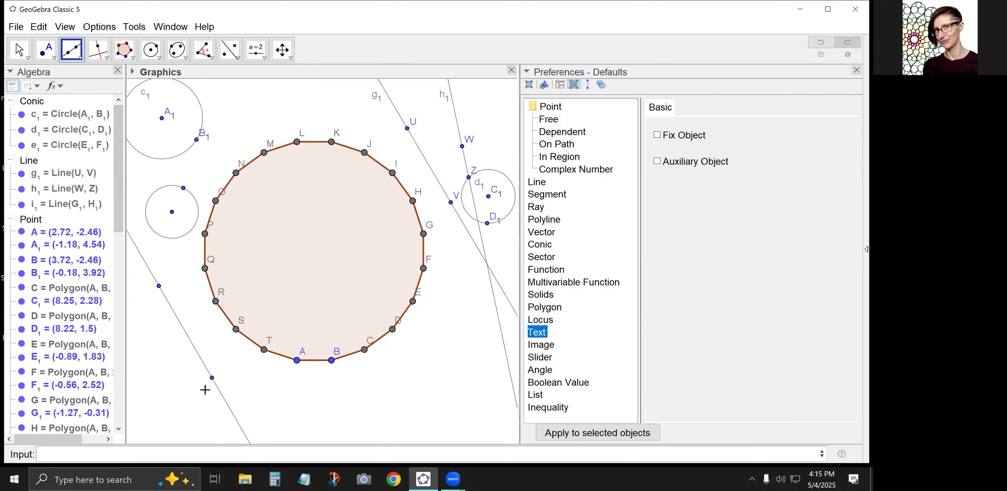
# Step: Show the label of the upper point on the new line at the polygon's lower left
pyautogui.click(25, 48)
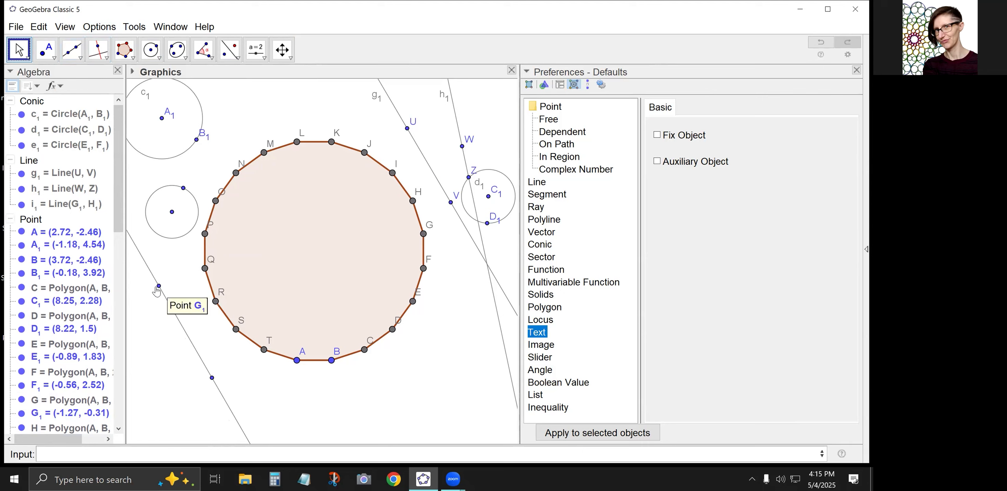
pyautogui.rightClick(160, 286)
pyautogui.click(198, 347)
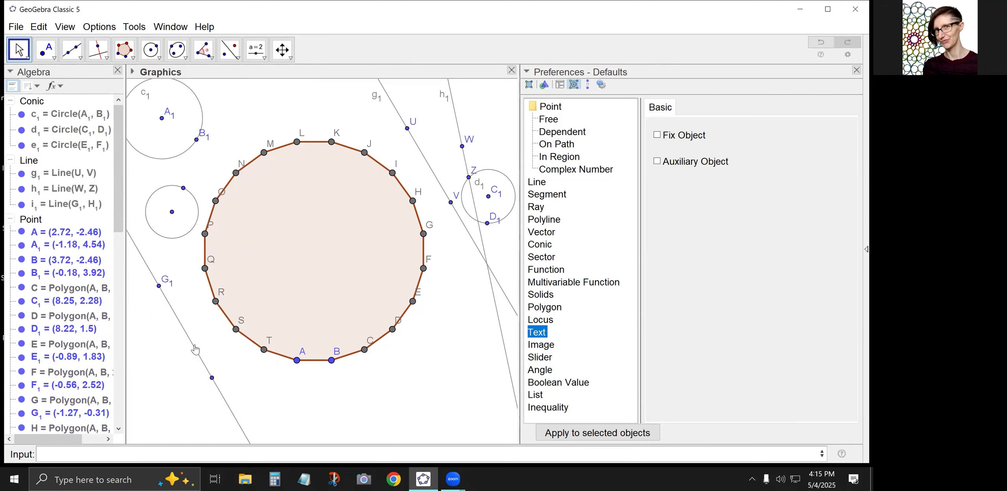